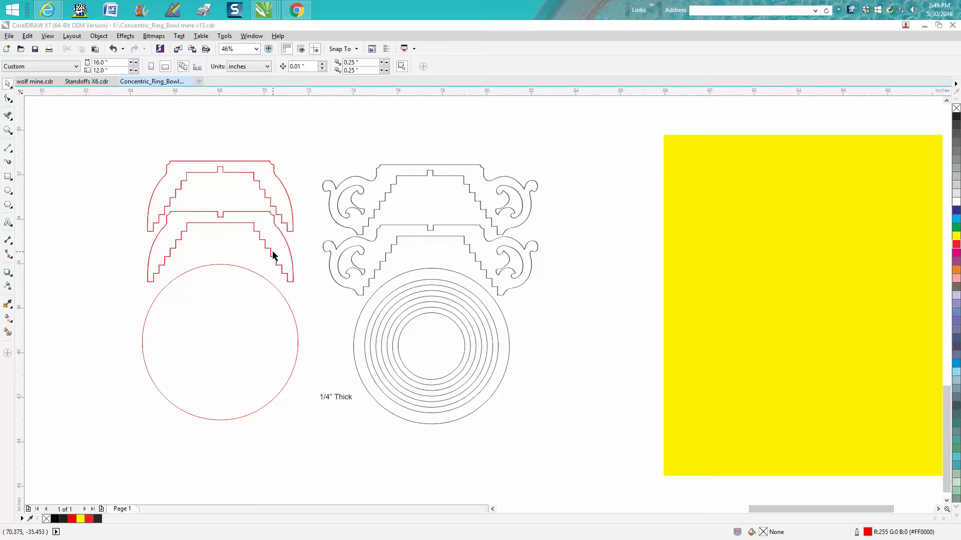
Set the red ring set's fill to No Fill so all its concentric rings show.
left_click(257, 274)
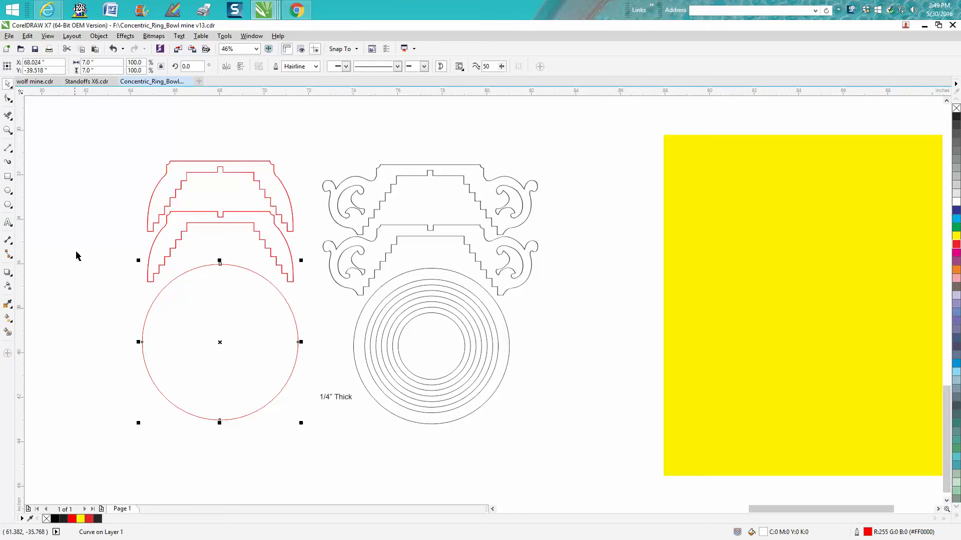
left_click_drag(77, 251, 349, 440)
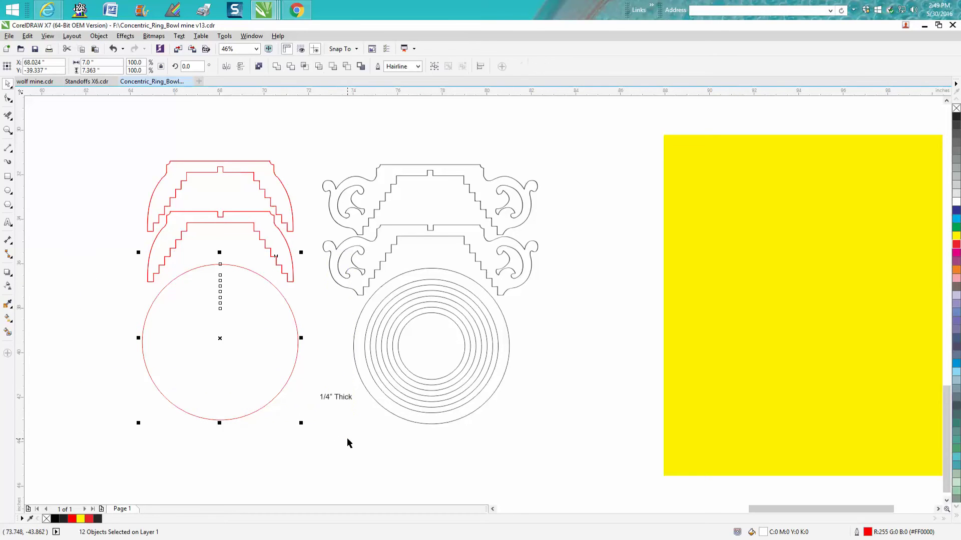
double_click(763, 533)
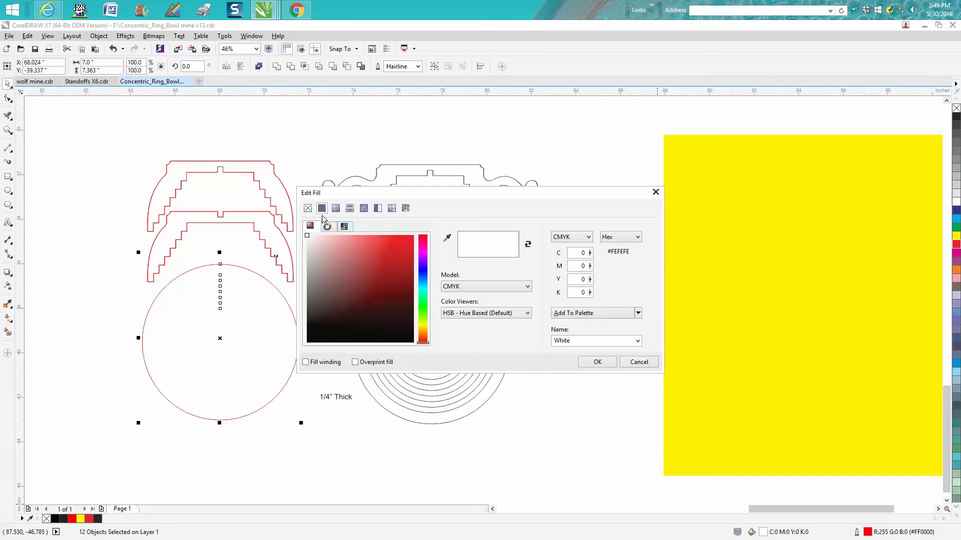
left_click(308, 208)
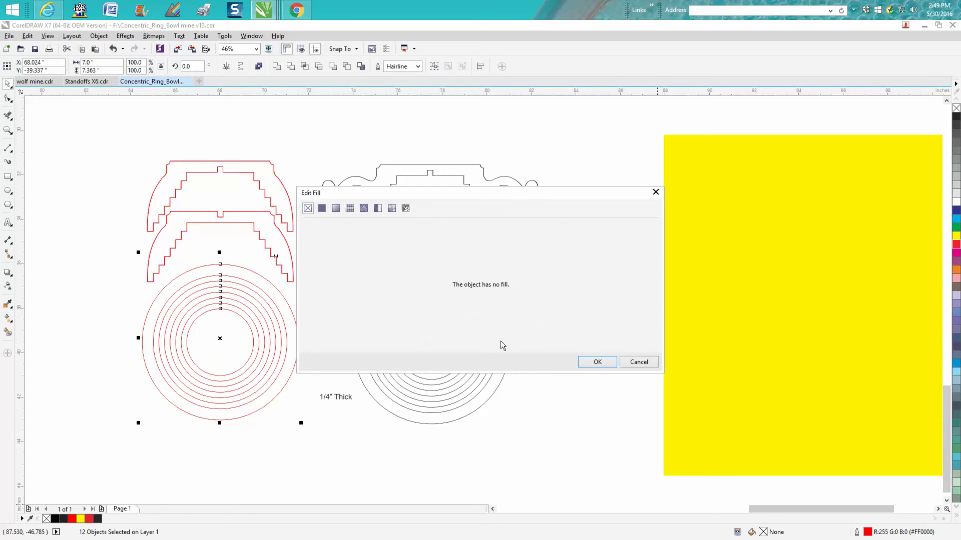
left_click(599, 362)
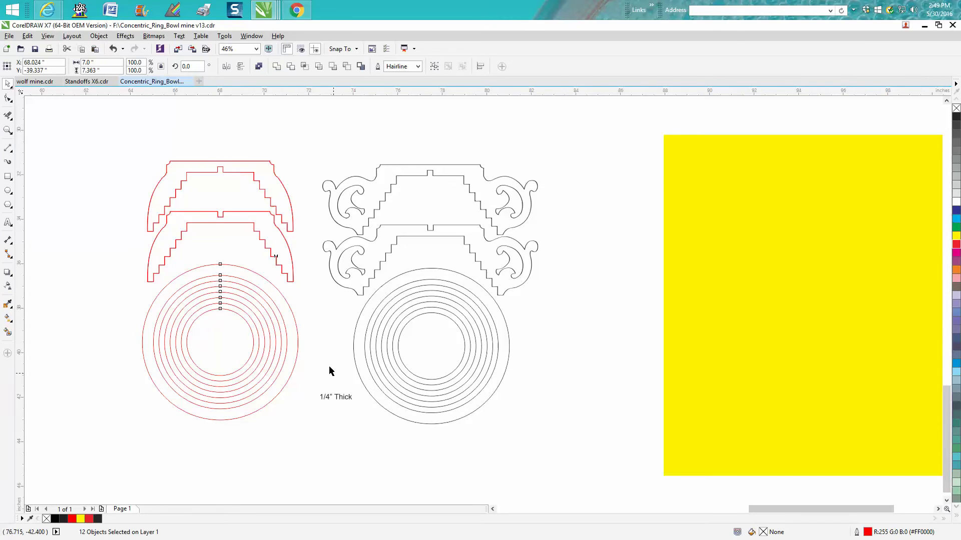
left_click_drag(122, 253, 328, 431)
Move the red rings onto the yellow rectangle and send the rectangle To Back of Page.
left_click_drag(221, 342, 781, 295)
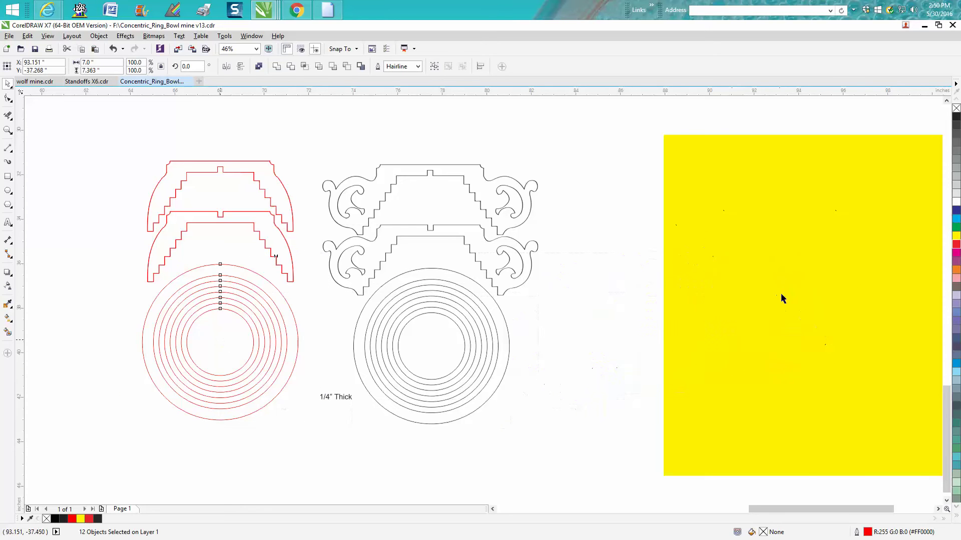
left_click(99, 38)
left_click(300, 104)
left_click(730, 170)
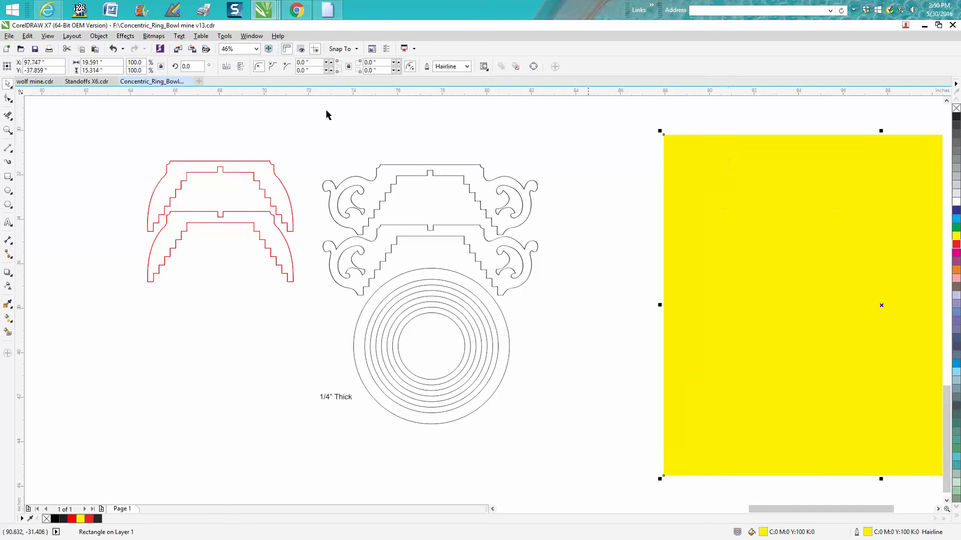
left_click(98, 36)
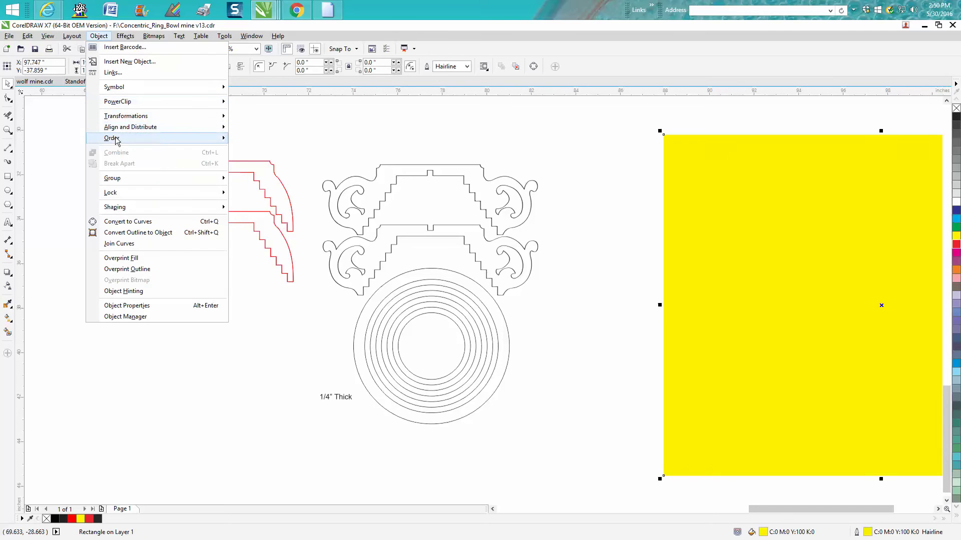
mouse_move(115, 139)
left_click(274, 153)
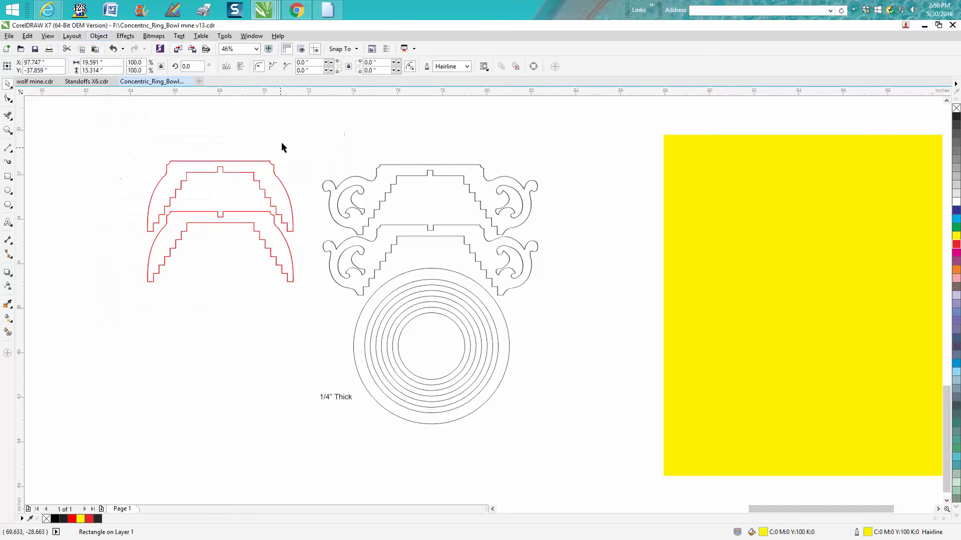
left_click(570, 144)
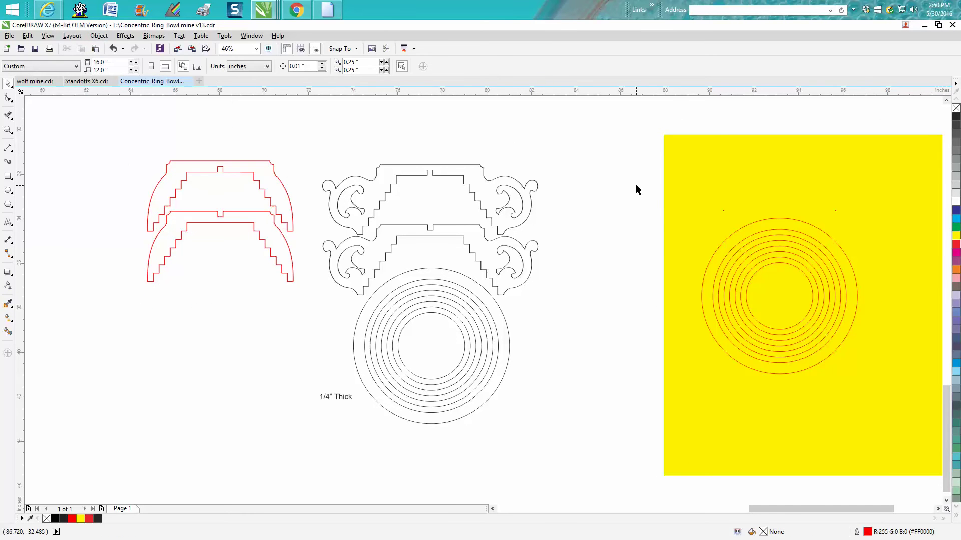
Move the red ring set back left, just below the red stepped pieces.
left_click_drag(636, 186, 884, 389)
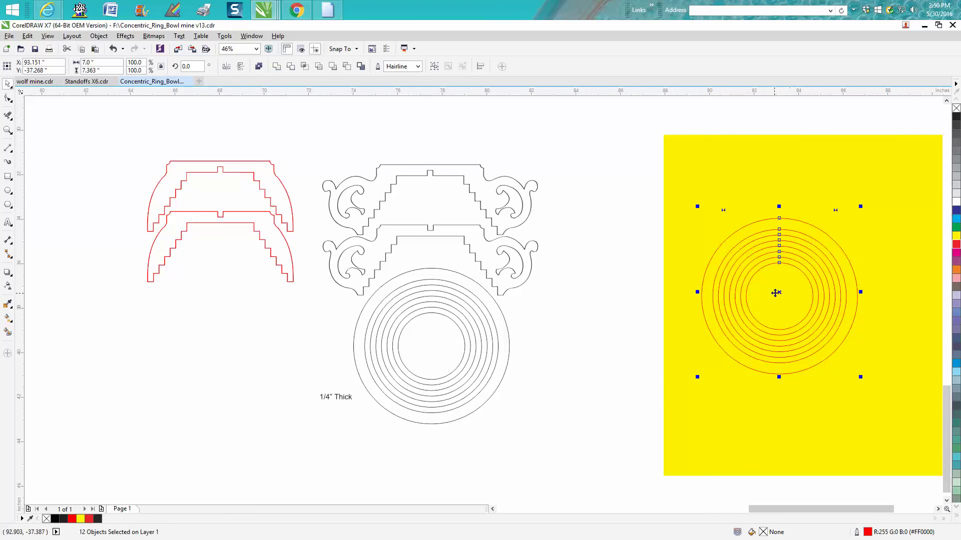
left_click_drag(775, 292, 228, 357)
left_click(173, 281)
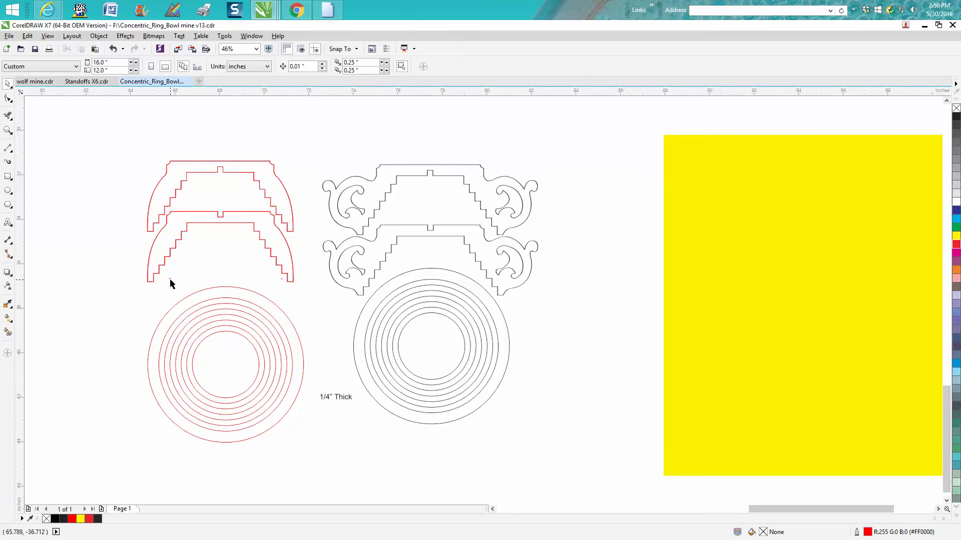
Nudge the tiny stray curve below the stepped piece slightly to the right.
left_click(170, 279)
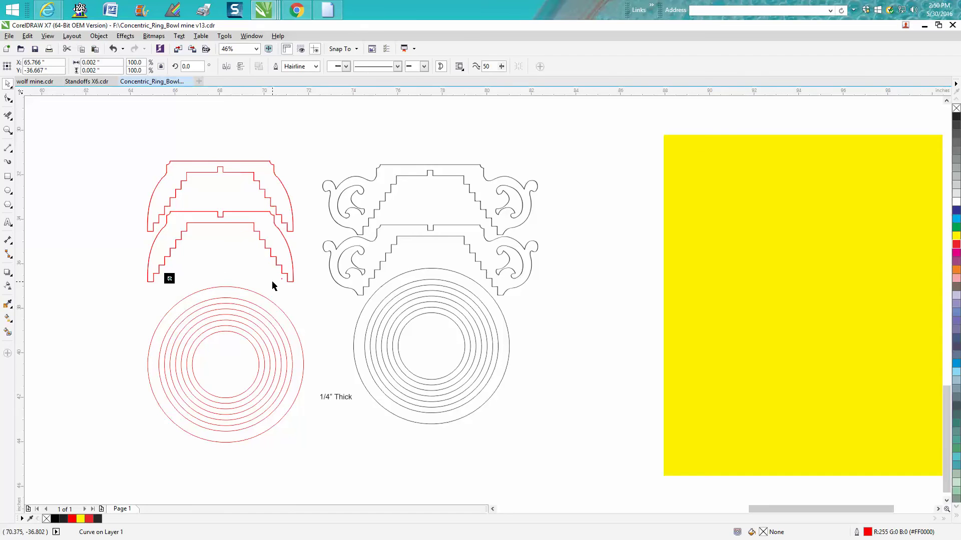
left_click_drag(280, 283, 283, 291)
left_click(179, 281)
left_click(171, 278)
left_click(208, 242)
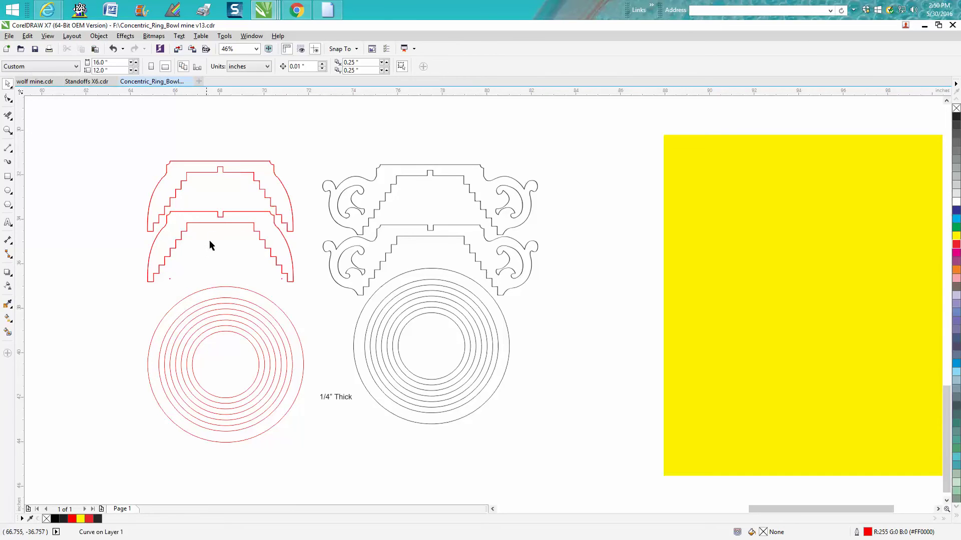
left_click(170, 281)
left_click(189, 285)
Drag a copy of the lower red stepped piece onto the yellow backdrop and choose No Fill.
left_click(220, 223)
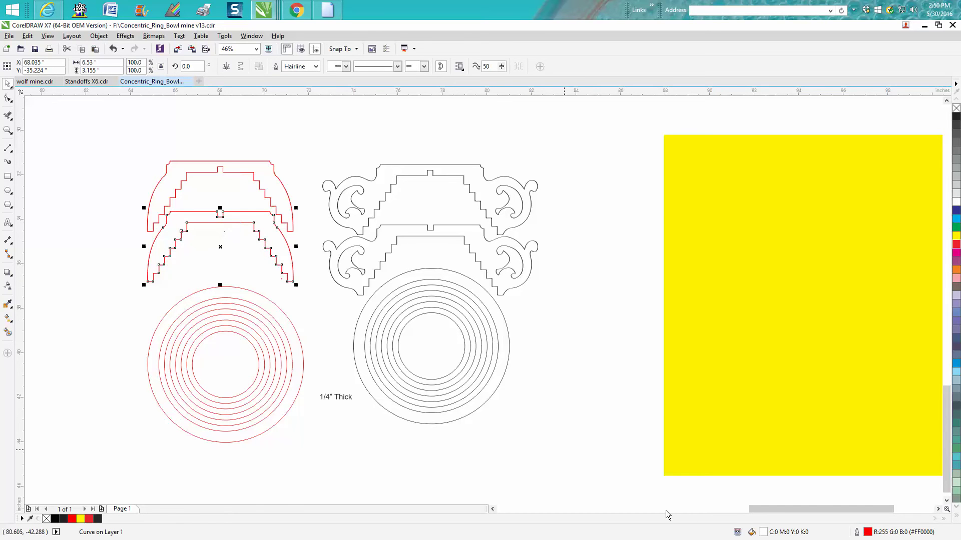
left_click_drag(220, 247, 803, 276)
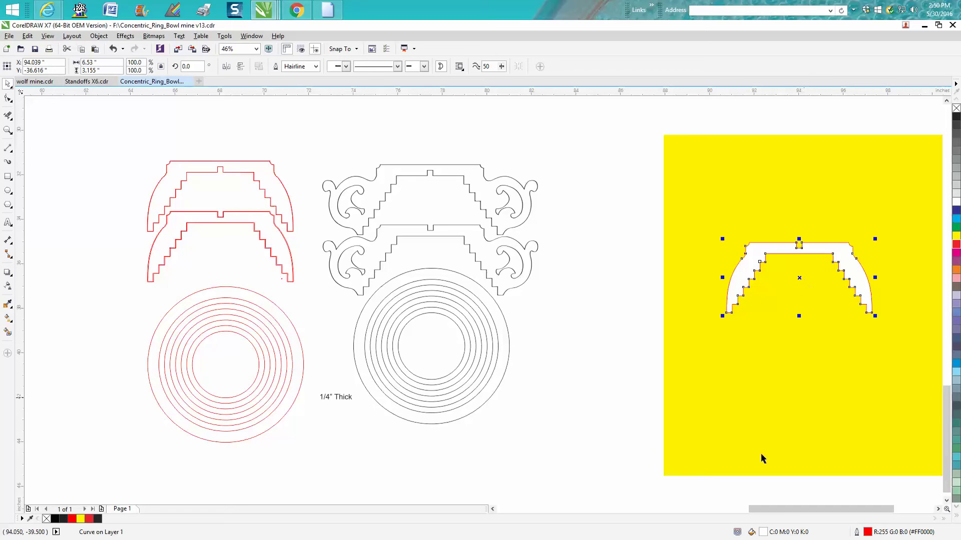
double_click(763, 533)
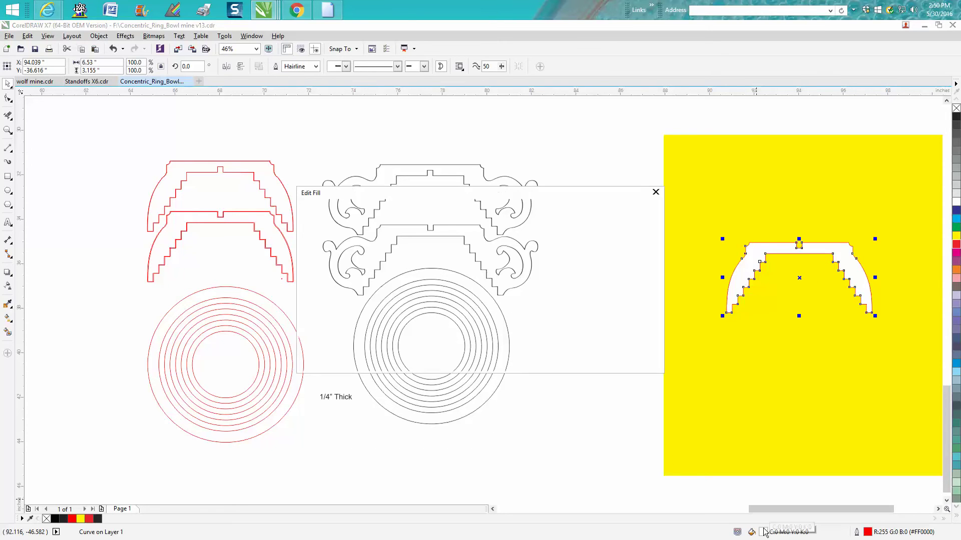
left_click(306, 209)
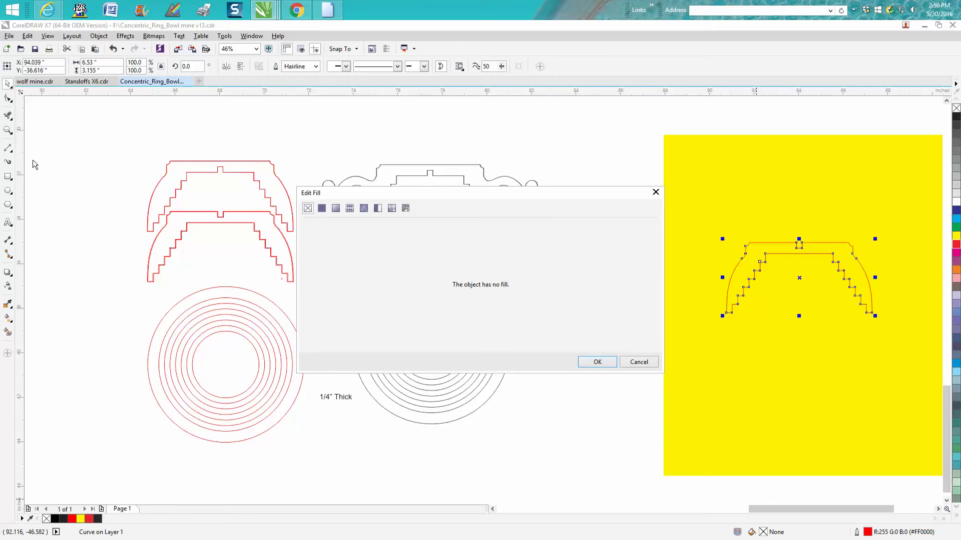
left_click(834, 234)
Confirm No Fill on the copied piece and zoom in on its top-left corner.
left_click(604, 364)
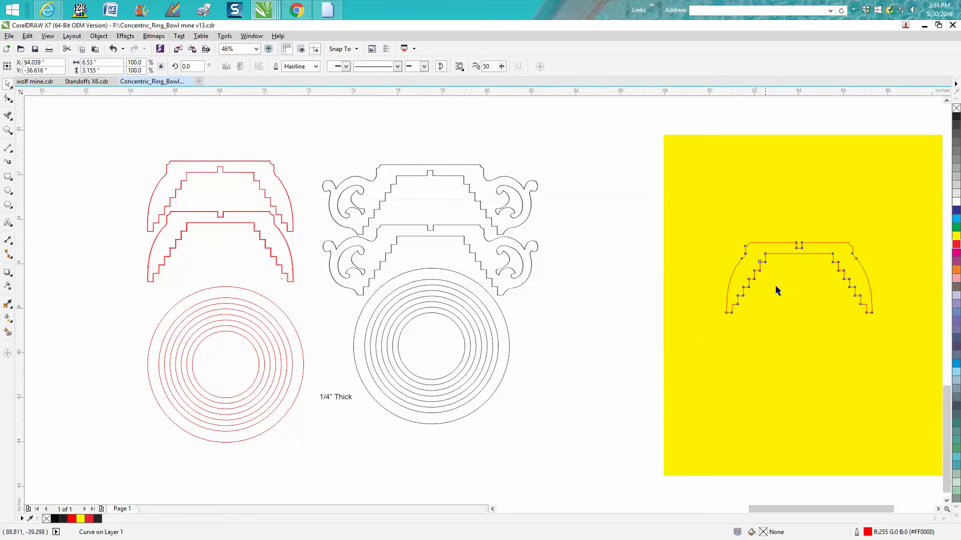
left_click(7, 130)
left_click_drag(729, 232, 795, 261)
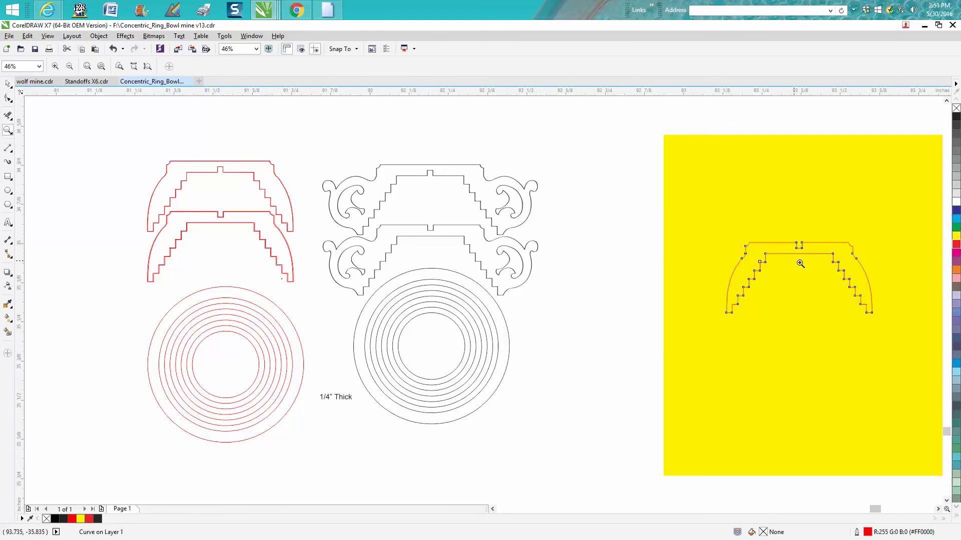
right_click(505, 299)
right_click(500, 302)
right_click(499, 300)
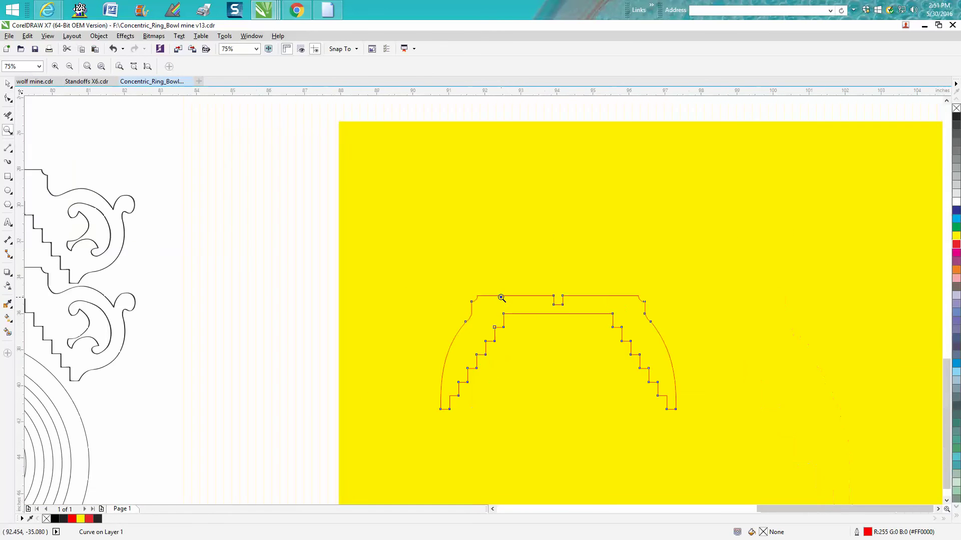
right_click(500, 300)
right_click(500, 300)
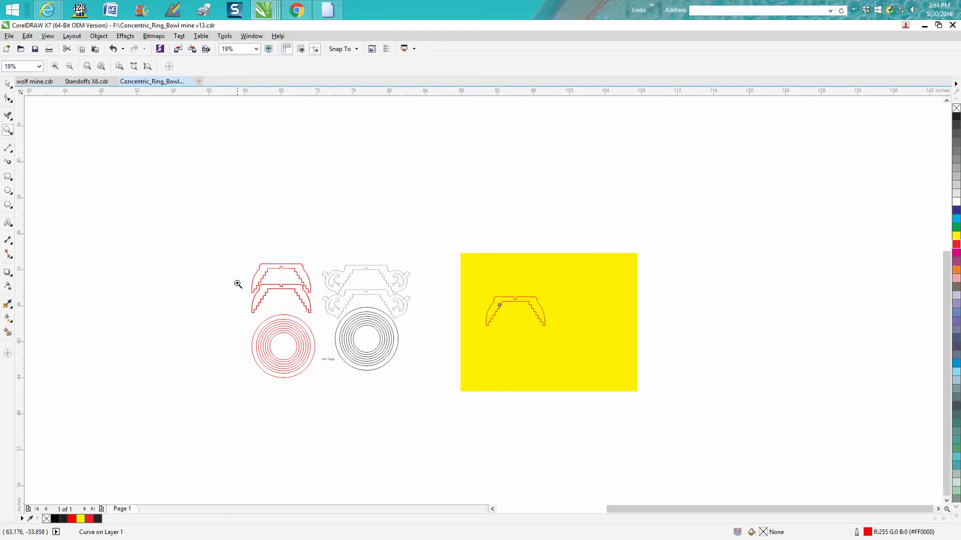
Zoom in on the top red bowl pieces to check for stray nodes, then zoom out.
left_click_drag(237, 280, 338, 326)
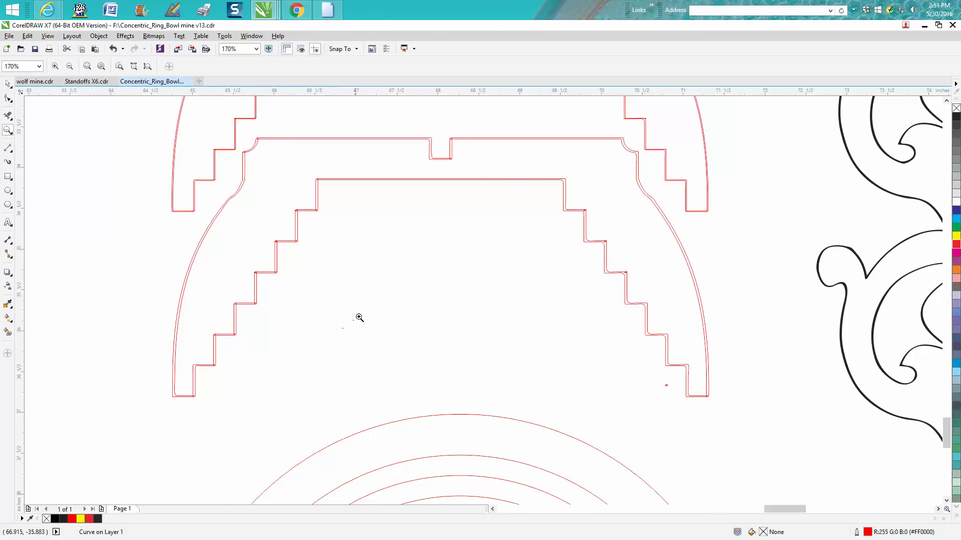
right_click(359, 322)
right_click(359, 323)
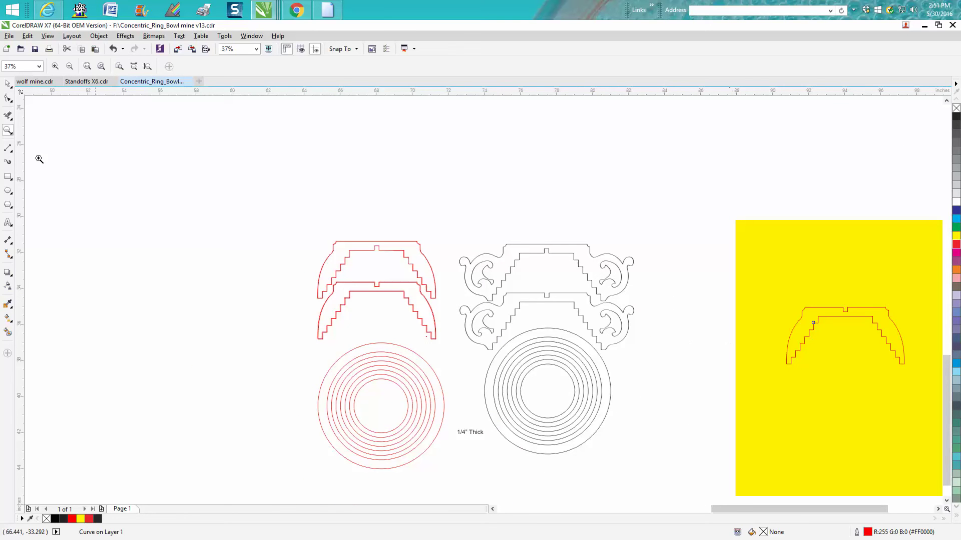
left_click(8, 84)
Move the backdrop stepped piece left and delete the three old red bowl profiles.
key("Escape")
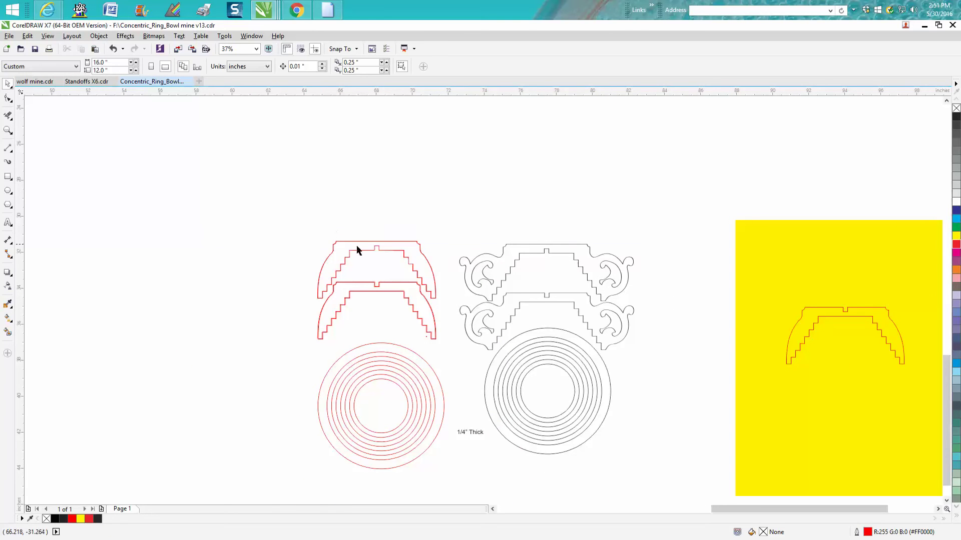
left_click_drag(368, 255, 376, 190)
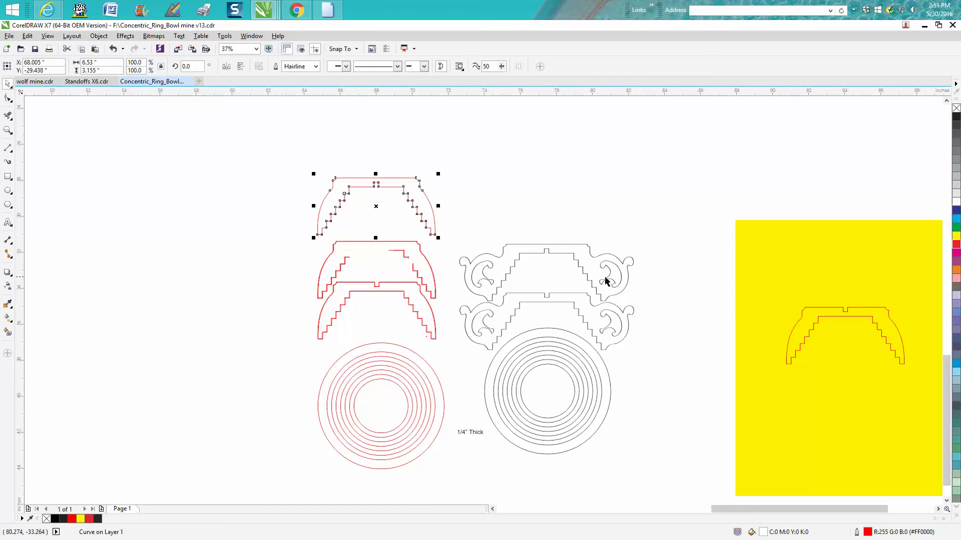
left_click(821, 320)
left_click_drag(850, 334, 184, 303)
left_click_drag(294, 145, 443, 350)
key("Delete")
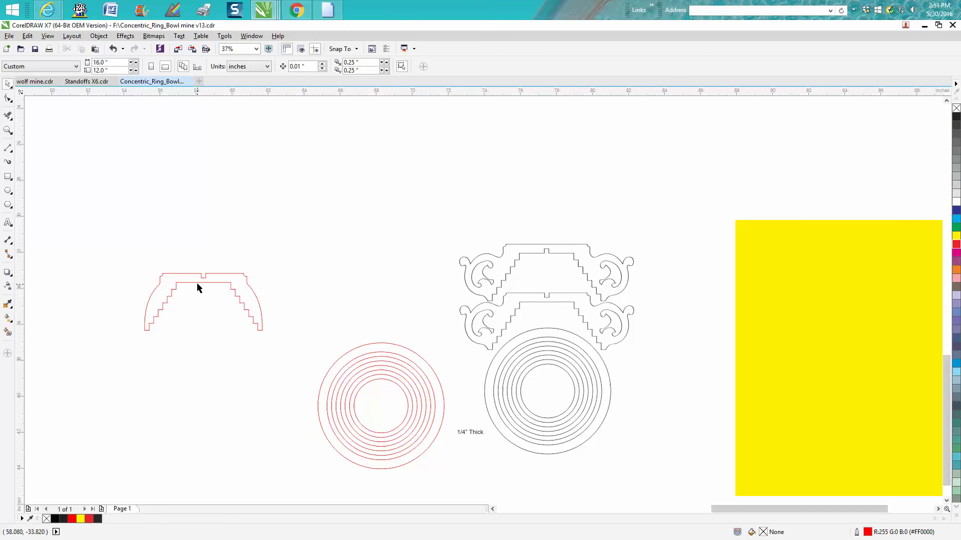
Move the red stepped profile above the rings and duplicate it with Ctrl+D.
left_click(199, 286)
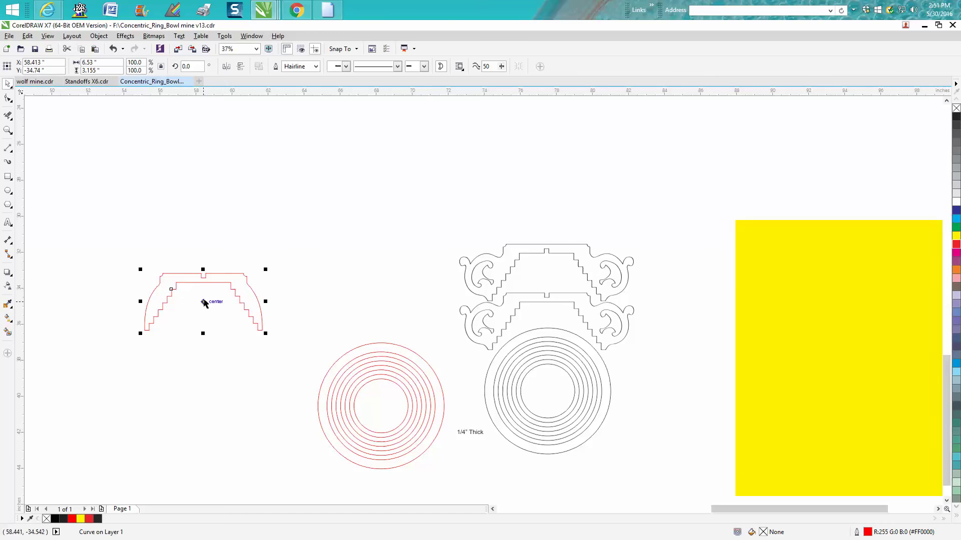
left_click_drag(208, 301, 382, 260)
key("ctrl+d")
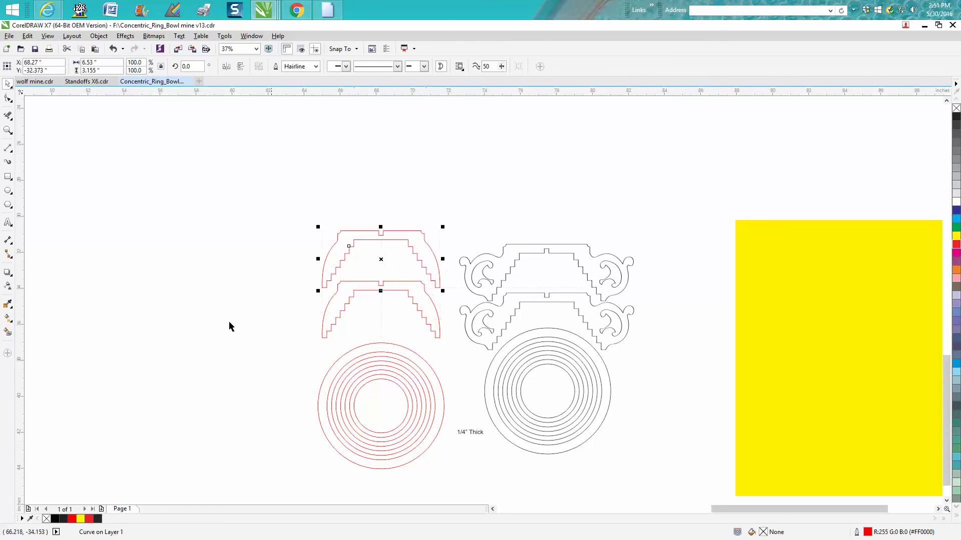
Try Smart Fill black on both stepped profiles, then undo both fills.
left_click(7, 332)
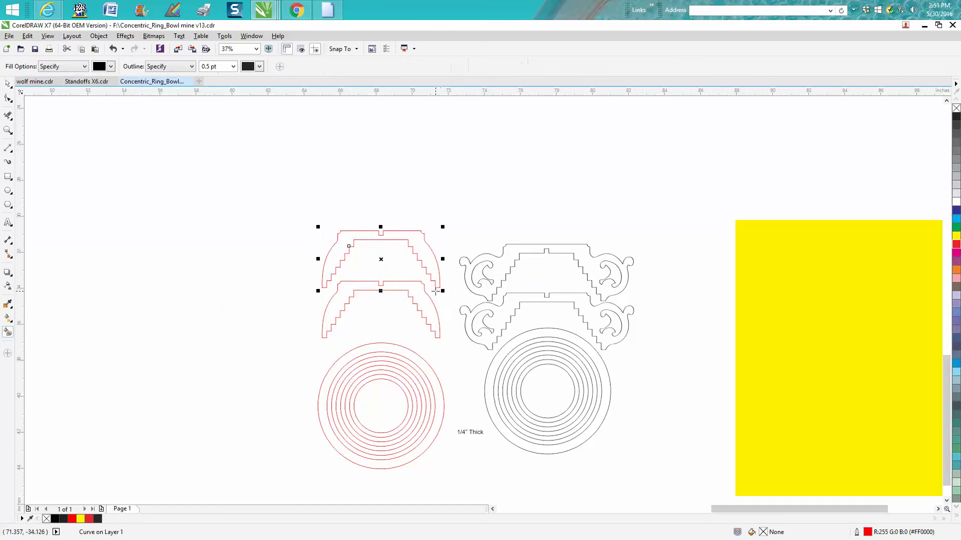
left_click(418, 293)
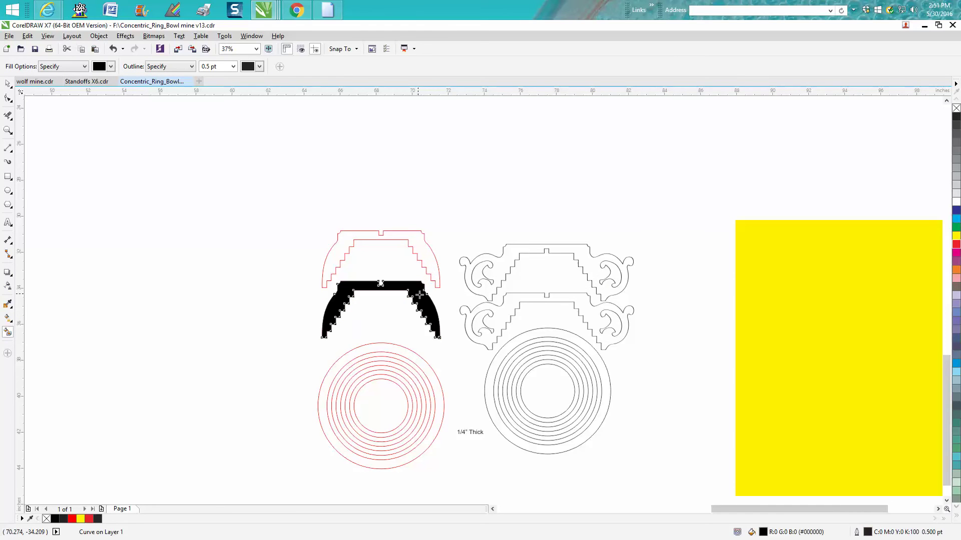
left_click(416, 251)
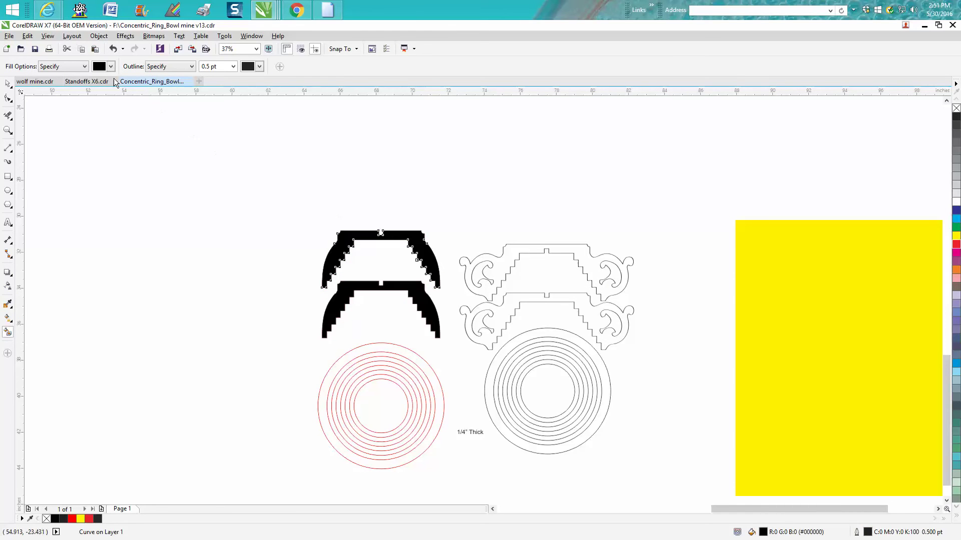
left_click(113, 49)
left_click(113, 49)
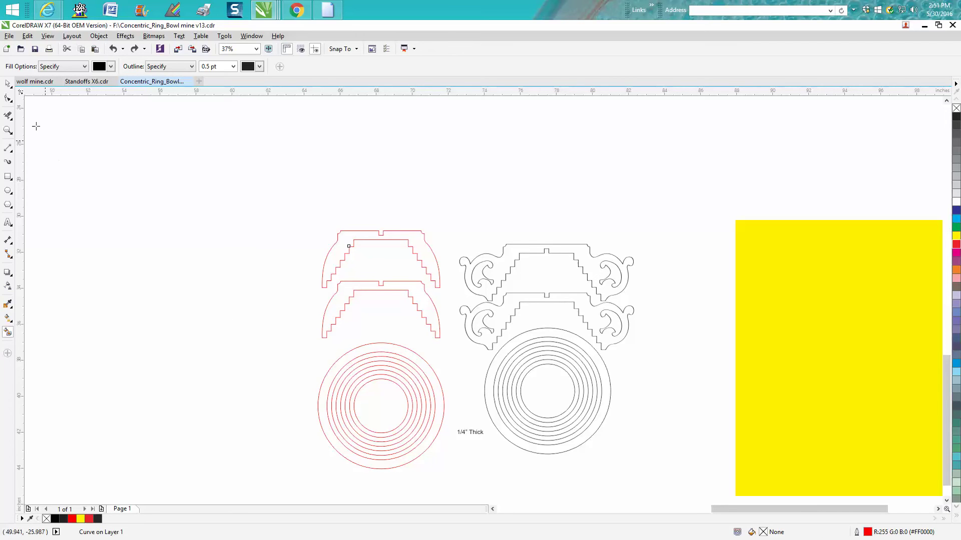
left_click(8, 84)
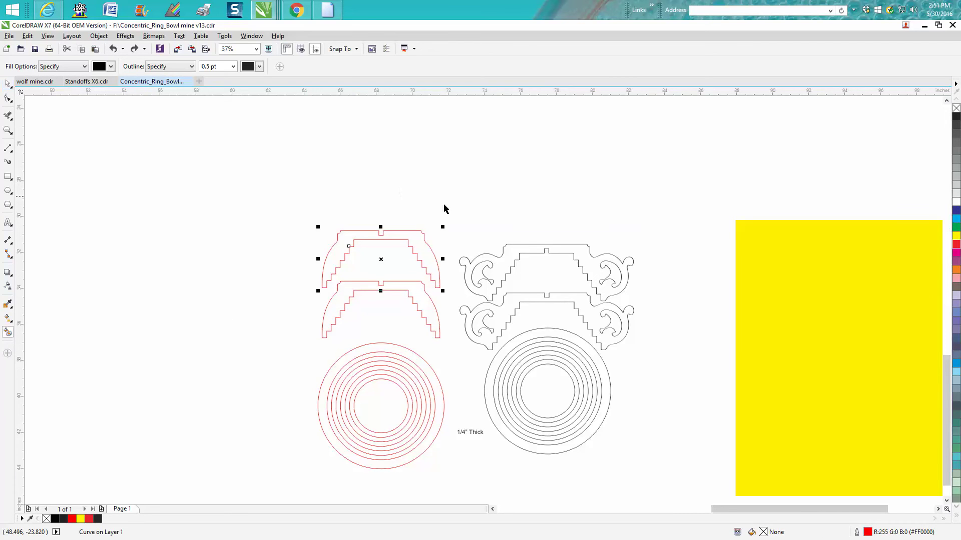
Pull the outer bowl outline aside and move the thirteen scroll parts onto the yellow rectangle.
left_click(548, 247)
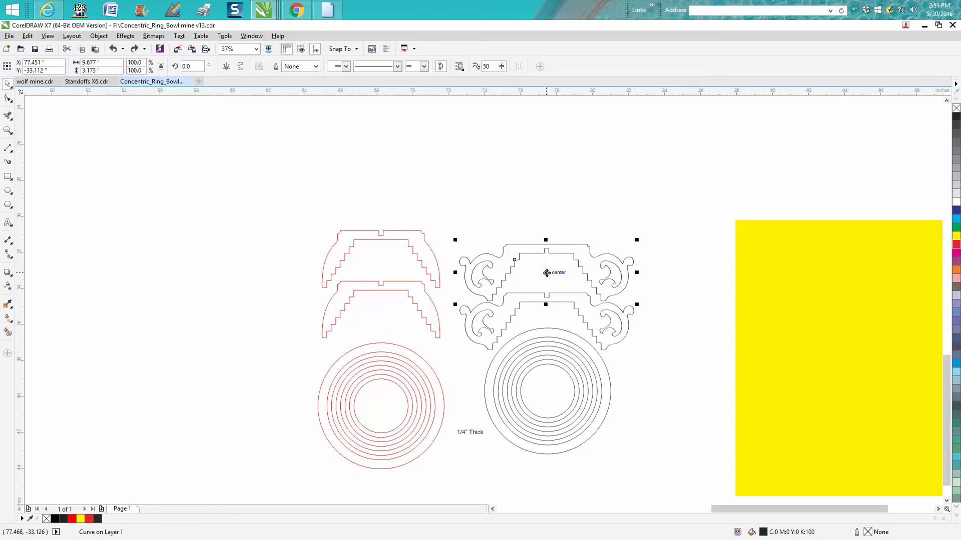
left_click_drag(546, 273, 600, 179)
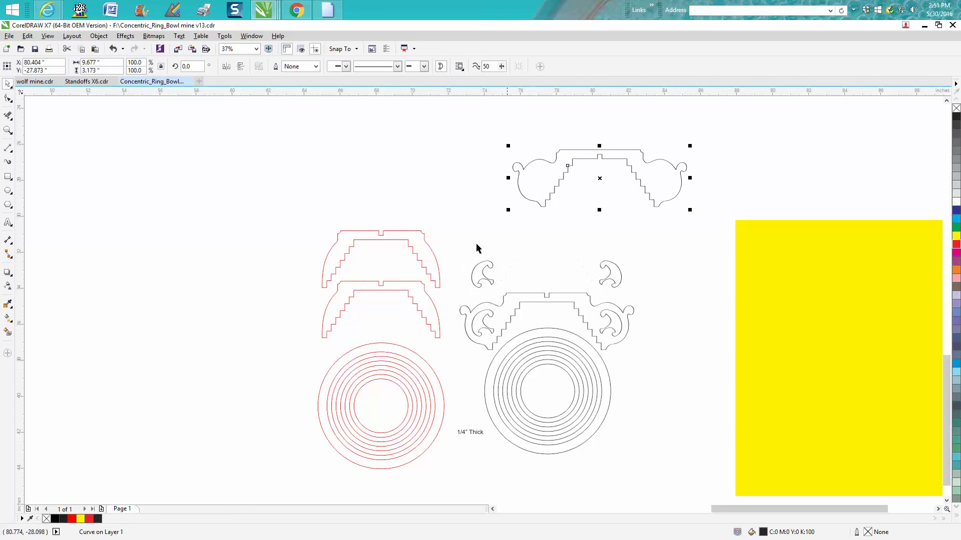
left_click_drag(454, 230, 683, 312)
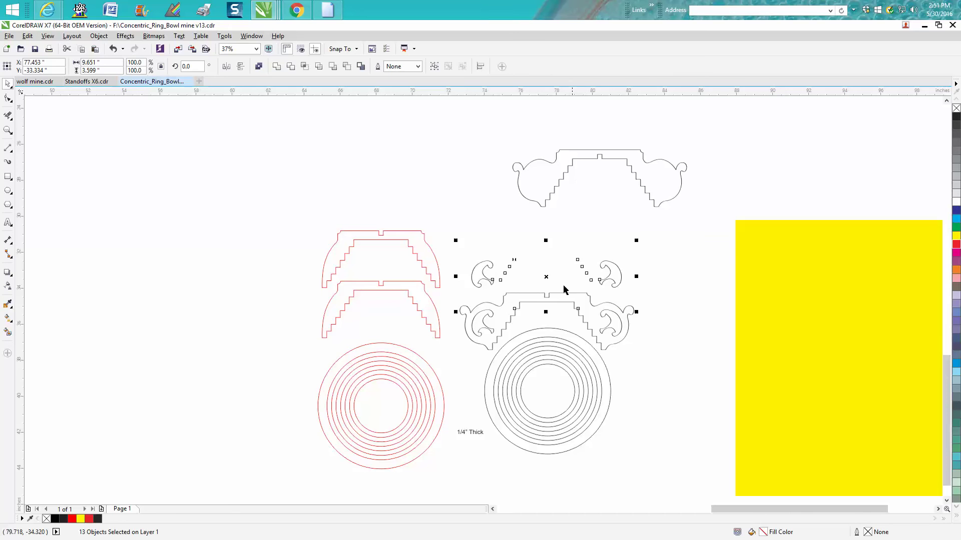
left_click_drag(547, 277, 842, 292)
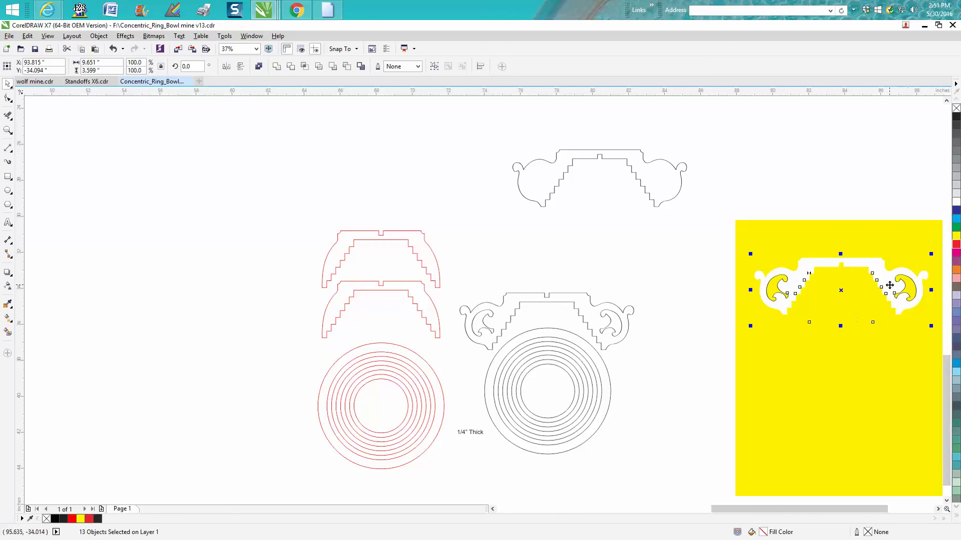
Give the scroll parts no fill and a red outline, then inspect each swirl.
left_click(957, 108)
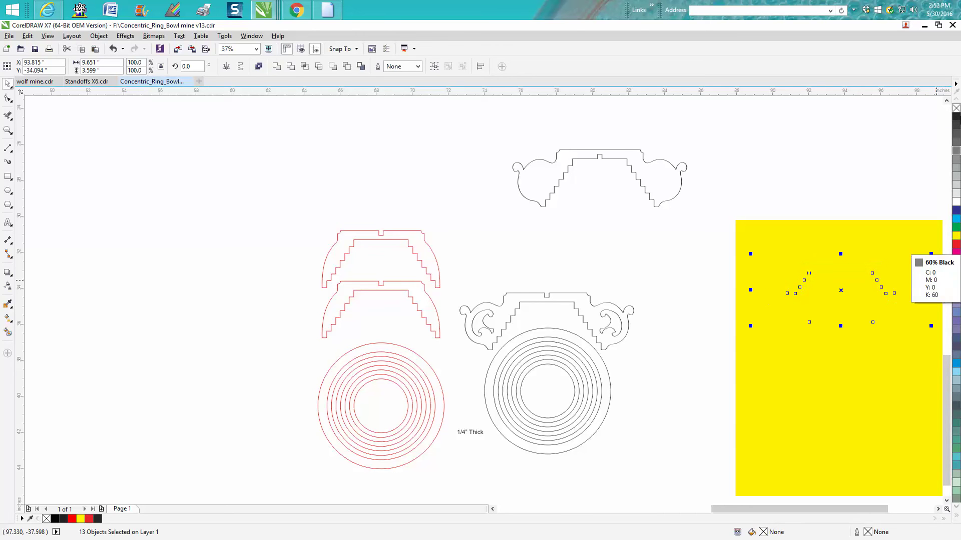
right_click(956, 243)
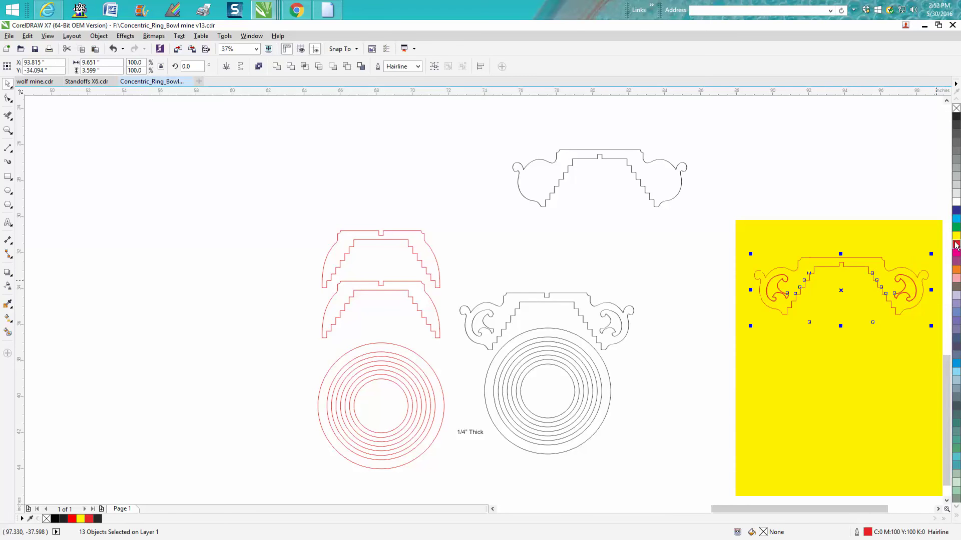
left_click(883, 205)
left_click(785, 279)
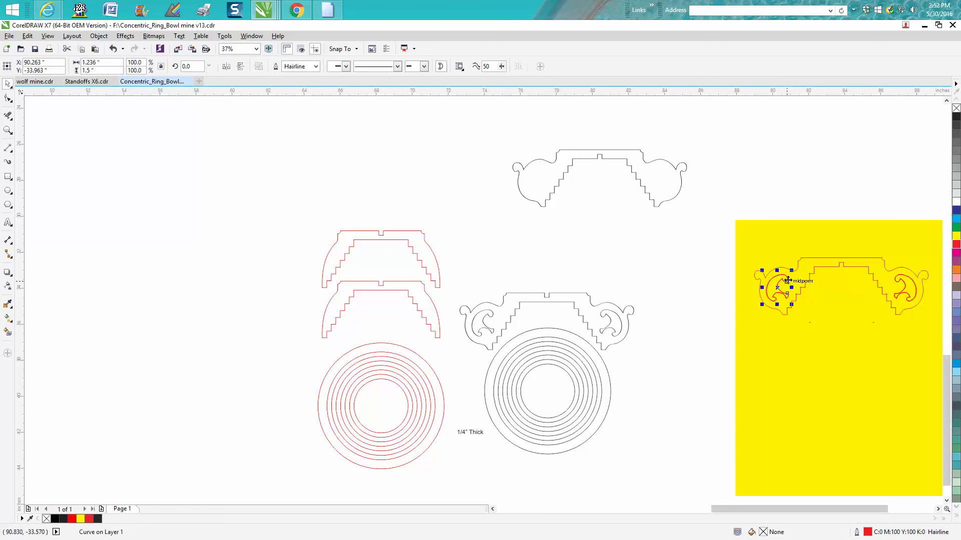
left_click(836, 281)
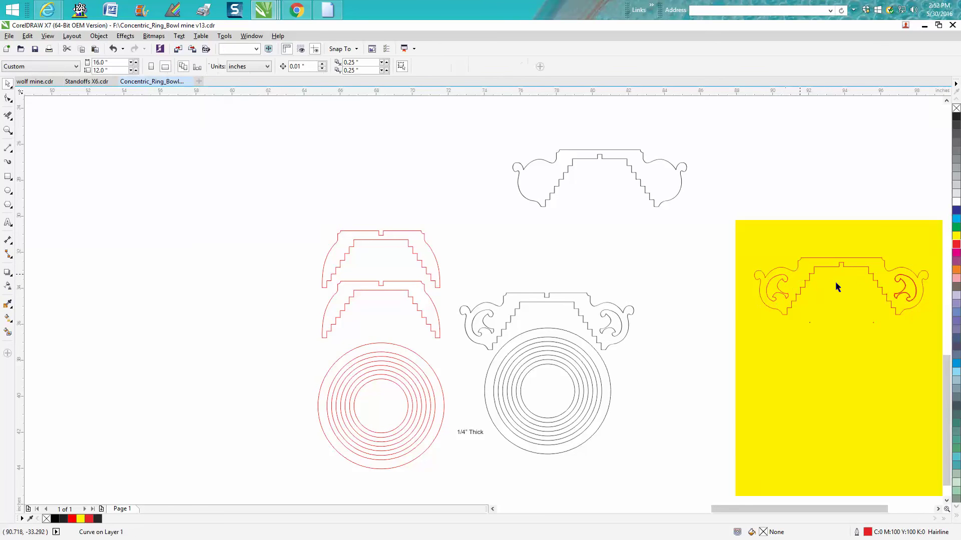
left_click(899, 280)
left_click(923, 287)
Delete the two tiny stray objects below the red scroll piece.
left_click_drag(747, 253, 935, 350)
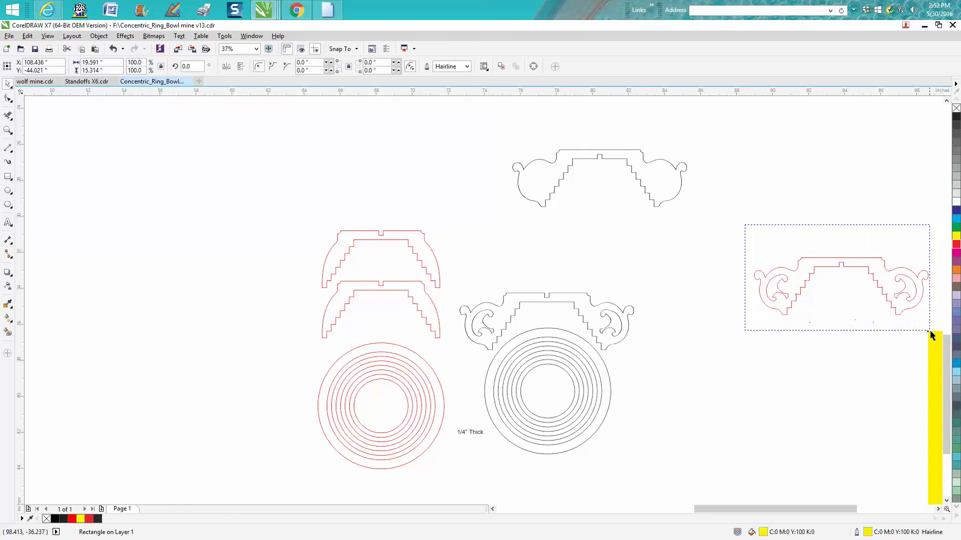
left_click_drag(930, 330, 939, 334)
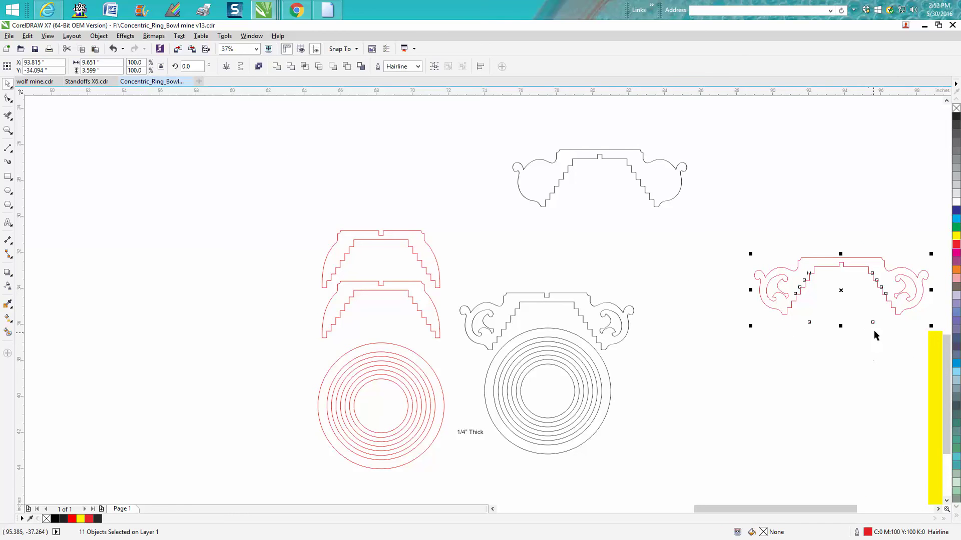
left_click(876, 353)
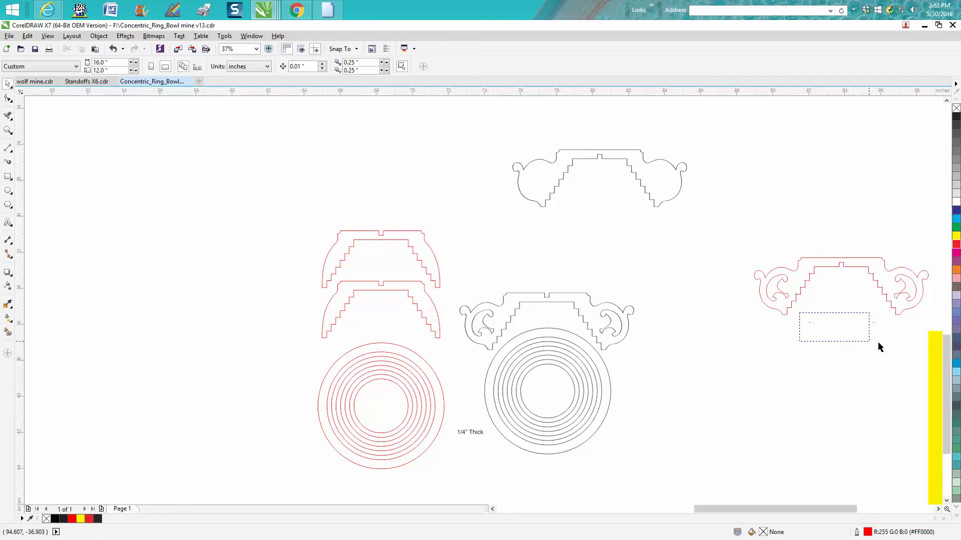
left_click_drag(877, 341, 890, 343)
key("Delete")
left_click_drag(799, 310, 809, 327)
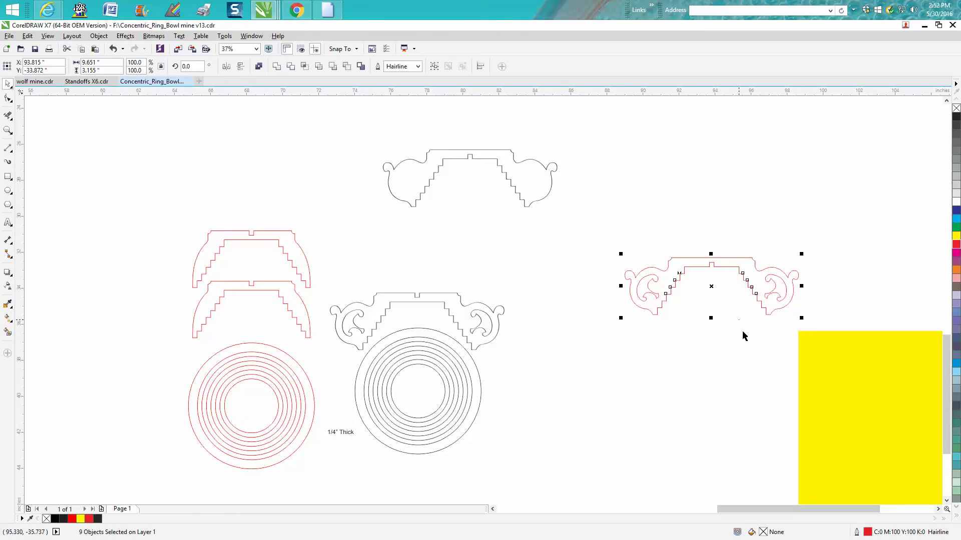
Move the red scroll piece into place, delete the black one and leftovers, and pull the outer circle aside.
left_click_drag(712, 287, 422, 258)
left_click(458, 297)
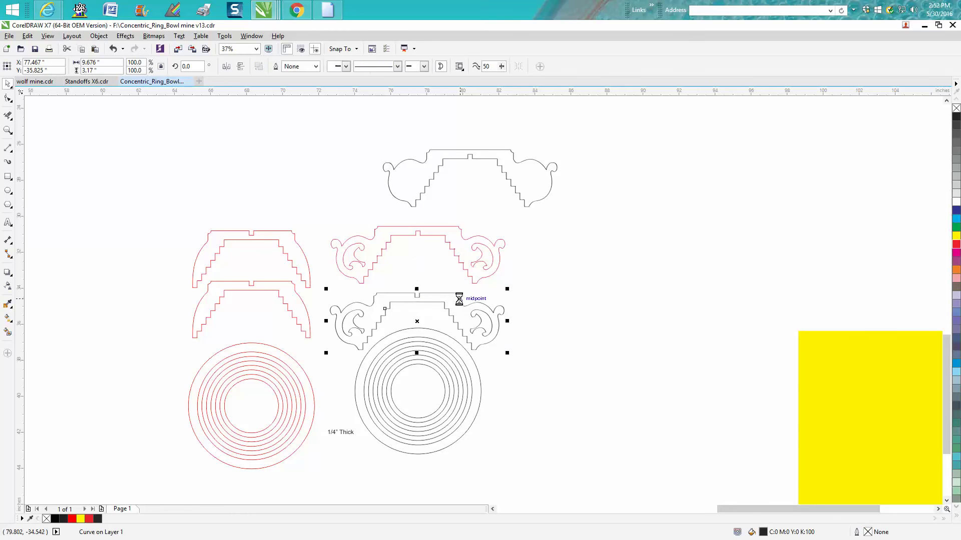
key("Delete")
left_click_drag(344, 337, 525, 361)
key("Delete")
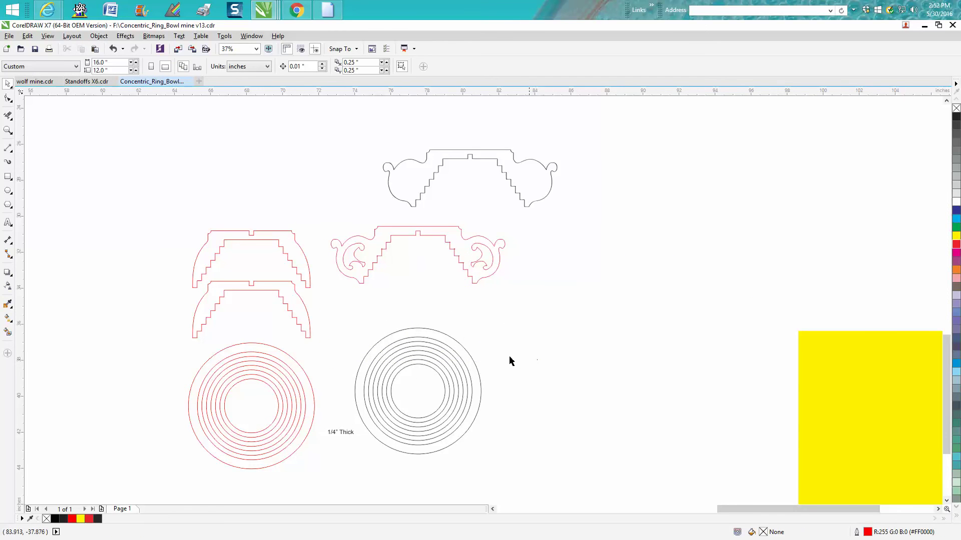
left_click(471, 362)
left_click_drag(471, 361, 599, 354)
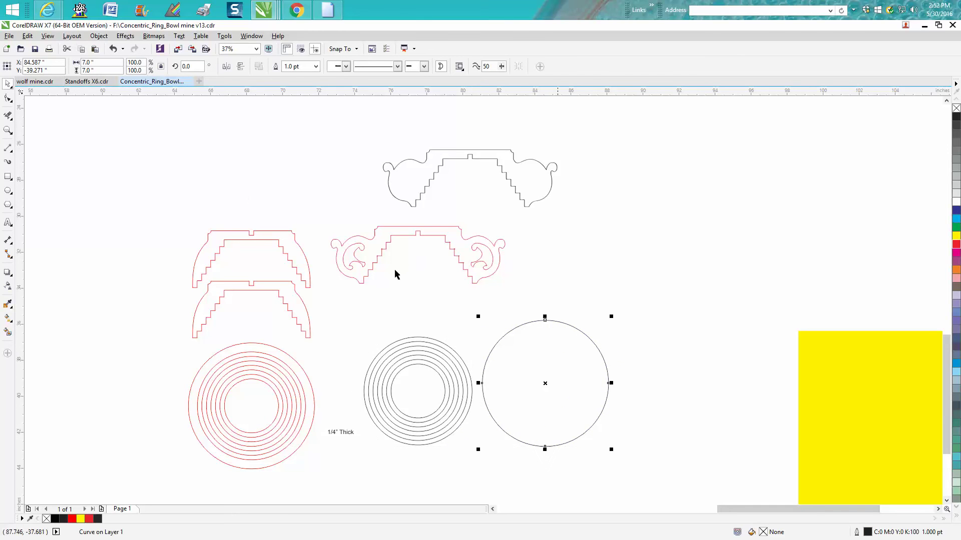
Undo the circle move and outline all eight rings, 7-inch outer circle included, in red.
left_click(113, 50)
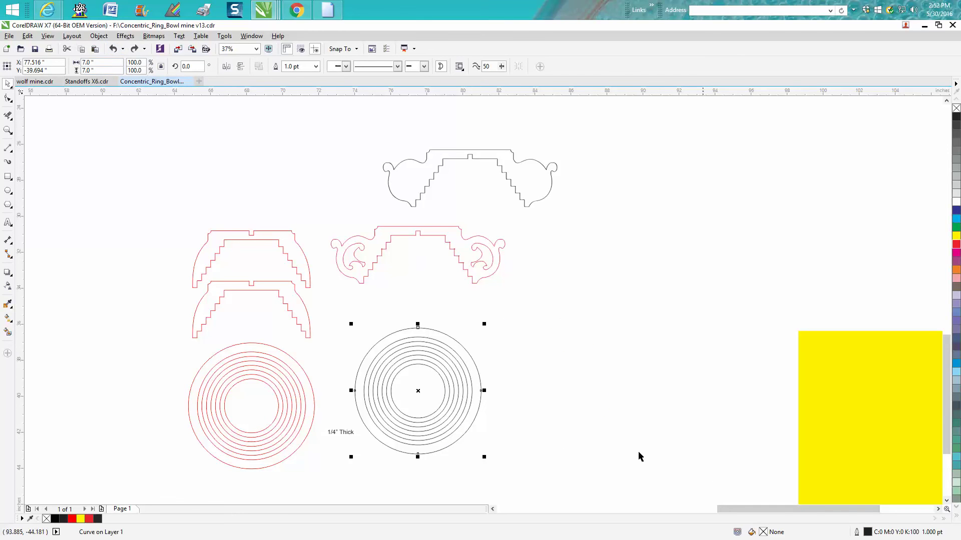
right_click(956, 245)
left_click_drag(329, 317, 507, 471)
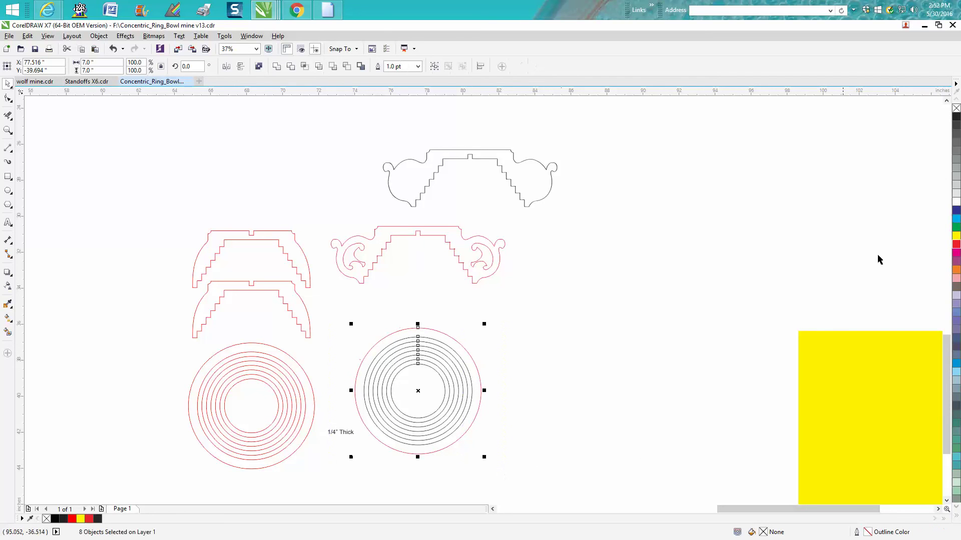
right_click(956, 248)
left_click_drag(341, 316, 521, 473)
left_click_drag(423, 392, 406, 373)
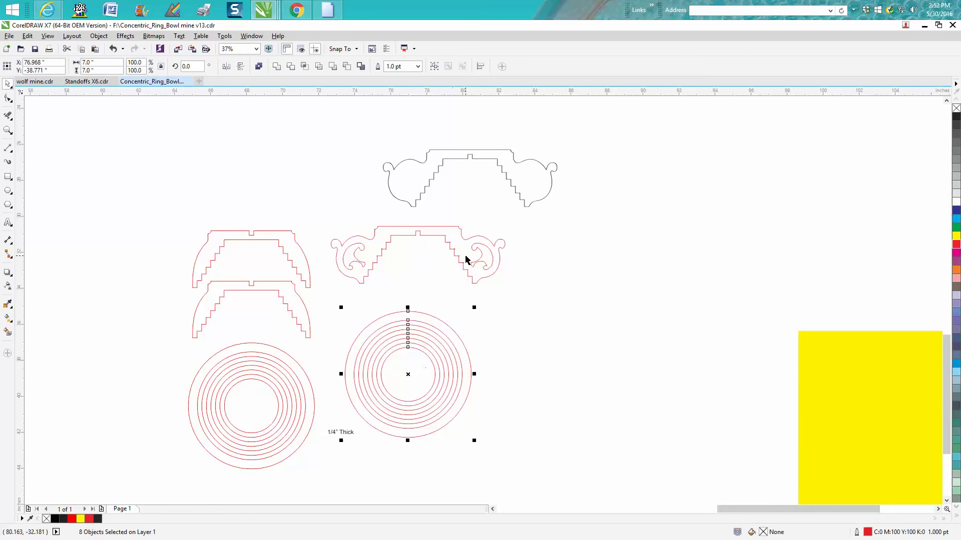
Copy the red scroll piece above itself and delete the 1/4" Thick label.
left_click(520, 196)
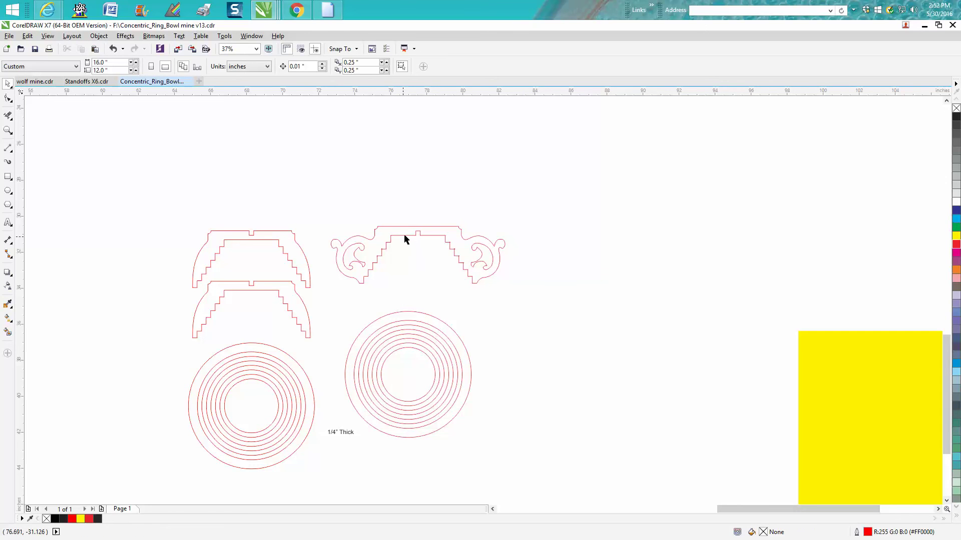
left_click(407, 238)
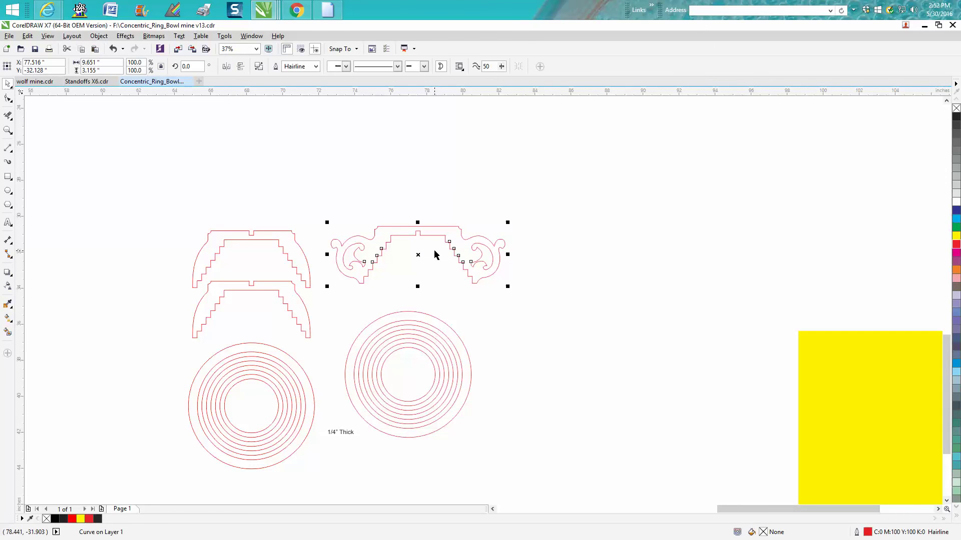
left_click_drag(434, 255, 415, 195)
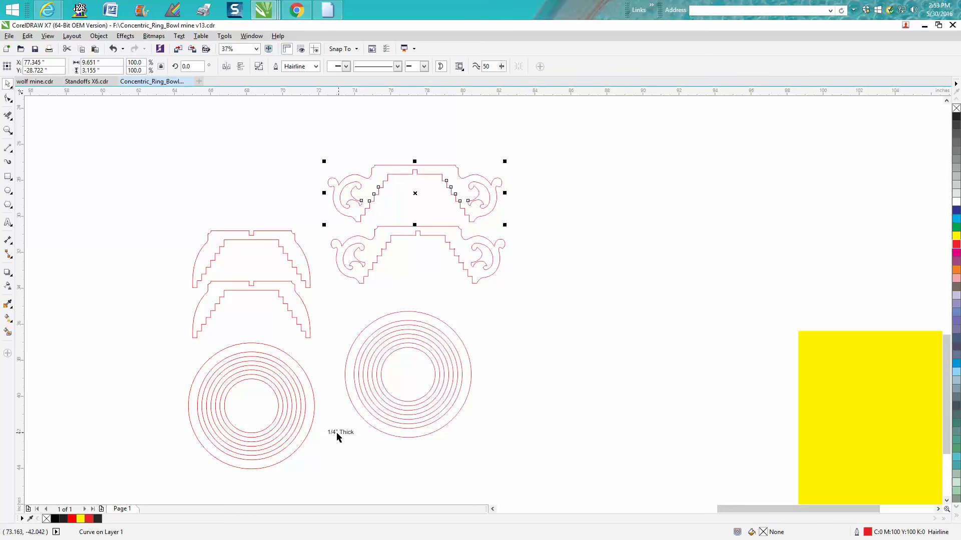
left_click(353, 434)
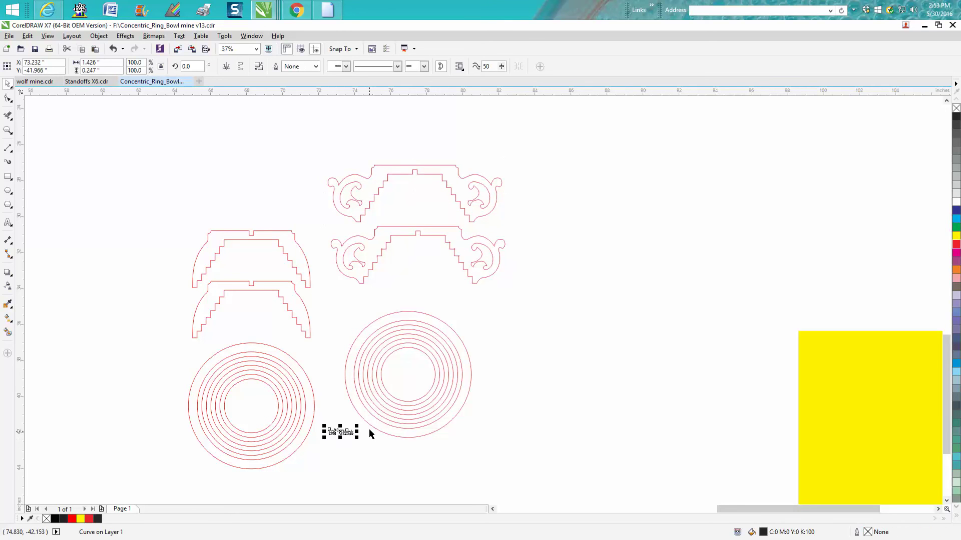
key("Delete")
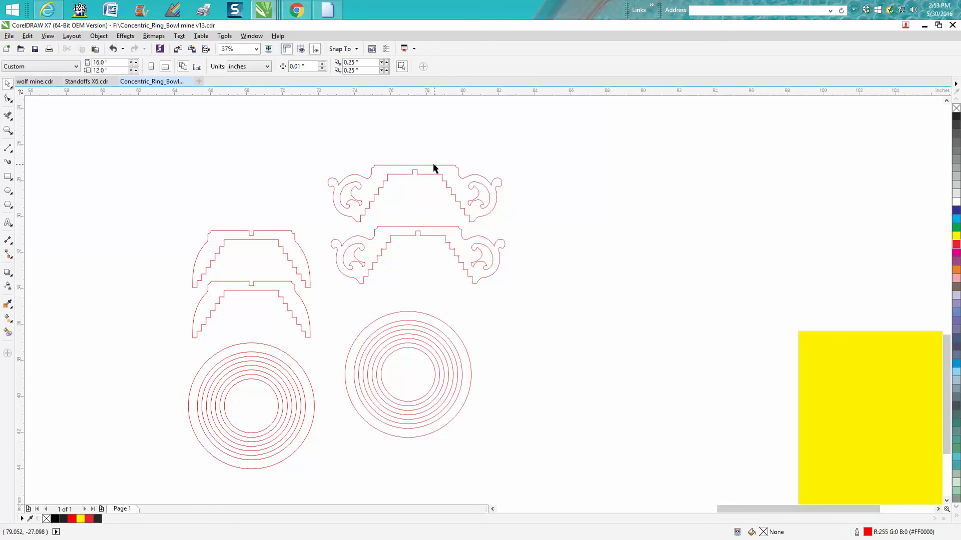
Stack both scroll pieces at the far right and move the eight-ring set beneath them.
left_click(426, 176)
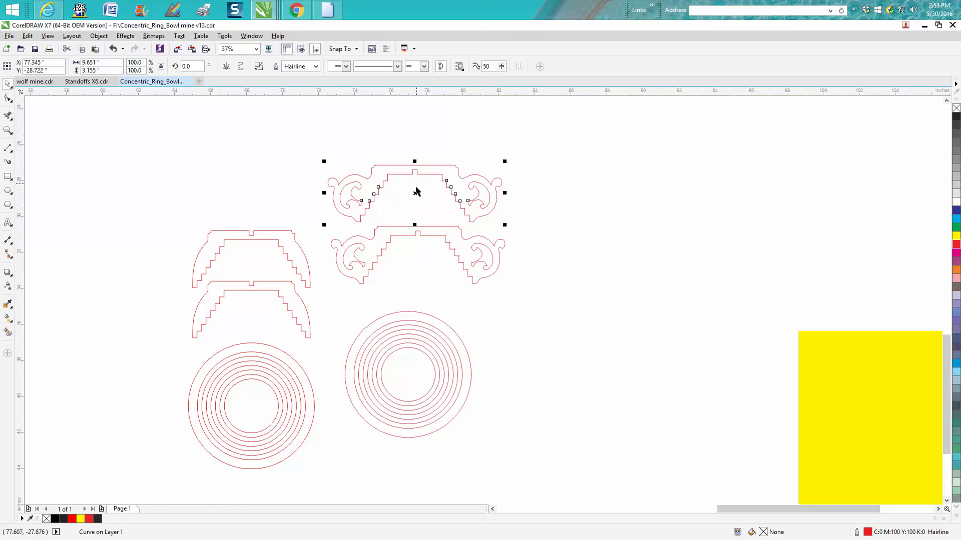
left_click_drag(417, 191, 829, 141)
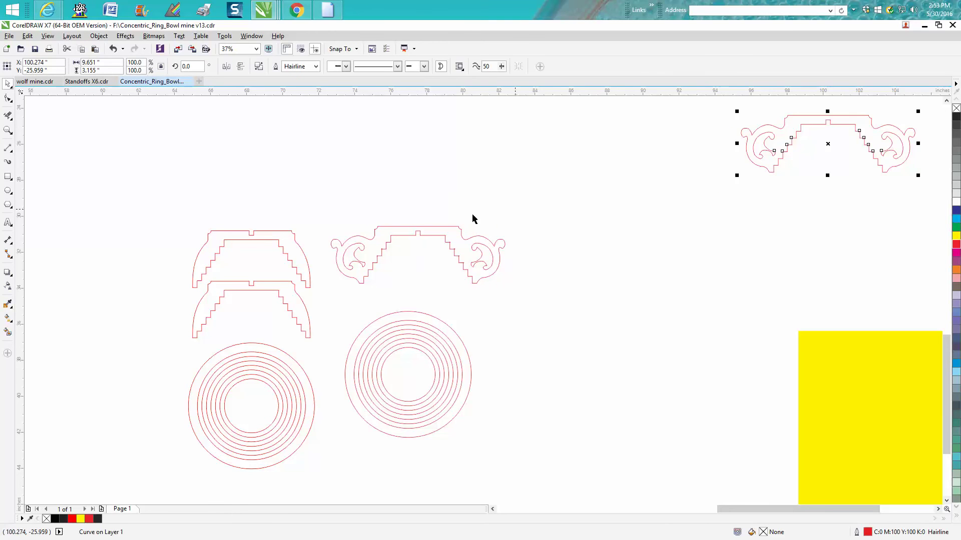
left_click(423, 237)
left_click_drag(418, 255, 828, 201)
left_click_drag(338, 296, 541, 462)
left_click_drag(408, 376, 814, 312)
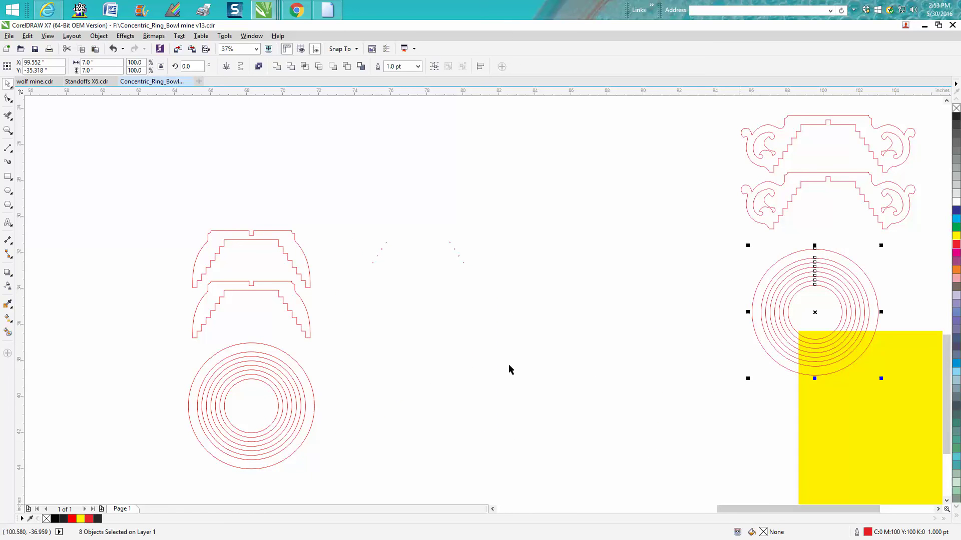
Stack both stepped pieces to the left of the scroll pieces at upper right.
left_click(259, 244)
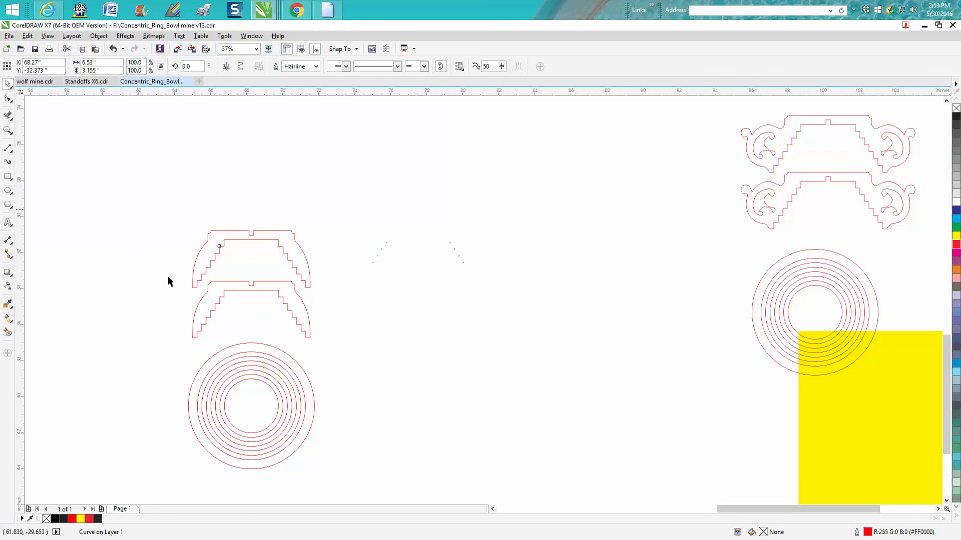
left_click_drag(137, 209, 351, 356)
left_click(270, 248)
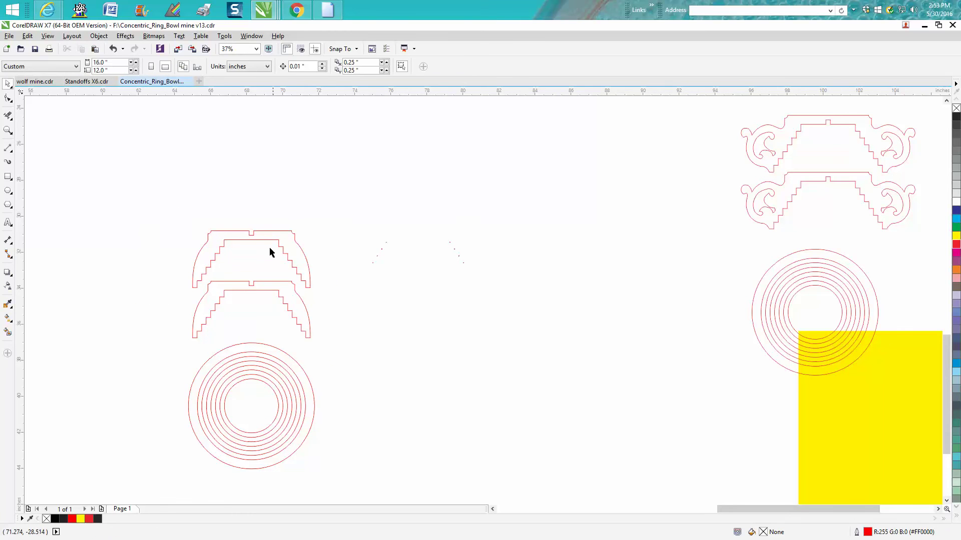
left_click(269, 245)
left_click_drag(252, 260, 684, 133)
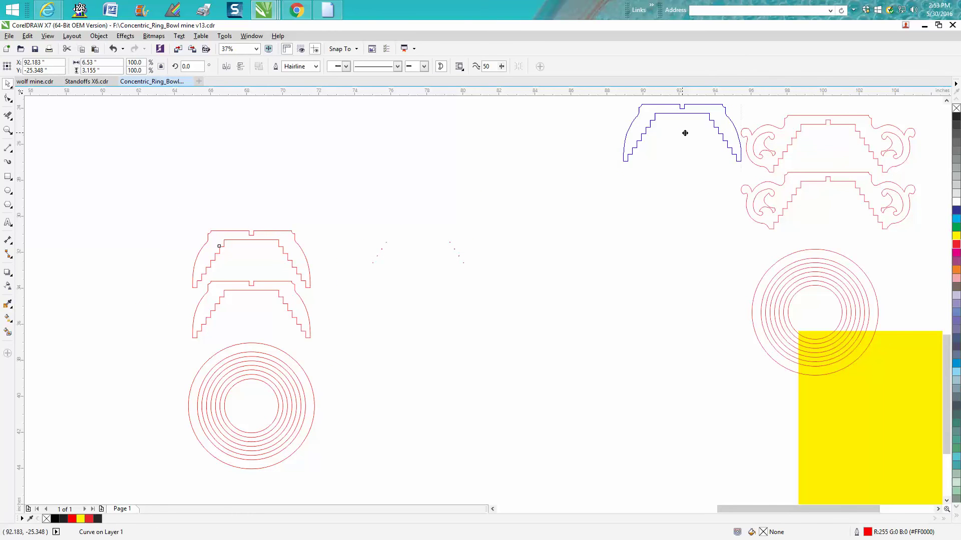
left_click(254, 285)
left_click_drag(254, 313, 683, 200)
Move the left ring set right below the other rings and marquee the leftover stray nodes.
left_click_drag(166, 330, 338, 481)
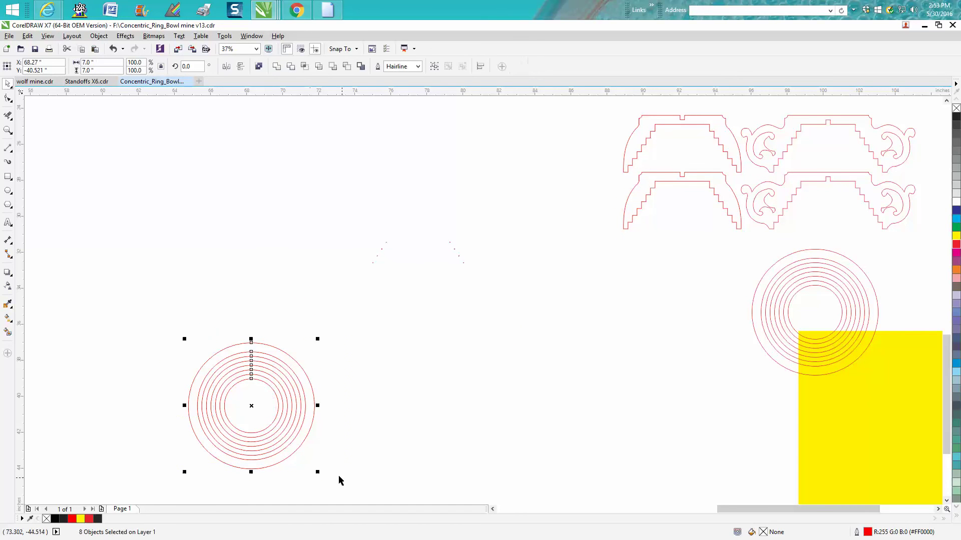
left_click_drag(254, 413, 739, 430)
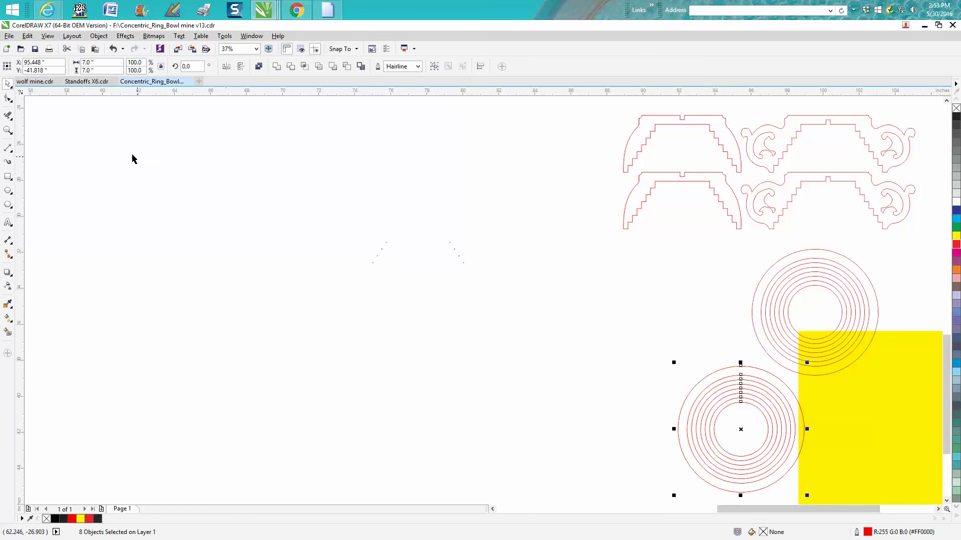
left_click_drag(101, 119, 585, 468)
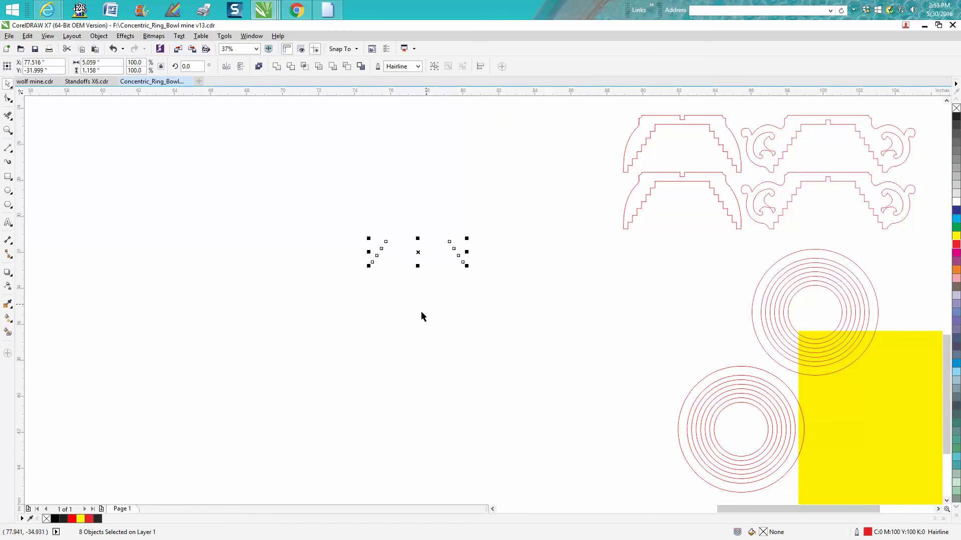
Delete the stray leftover nodes in the middle of the page.
left_click(429, 286)
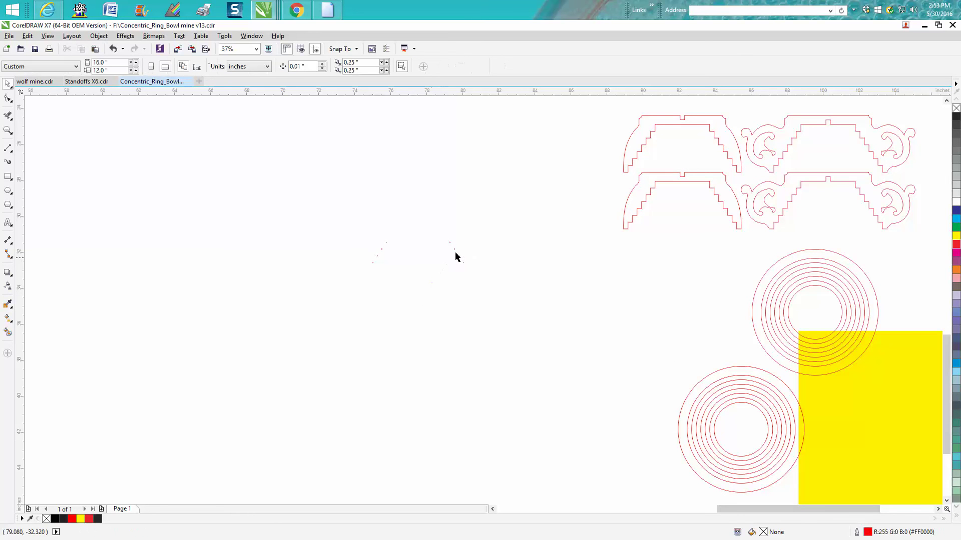
left_click_drag(80, 123, 584, 442)
key("Delete")
Delete the old copies and the yellow rectangle, then zoom to fit the red outlines with F4.
scroll(561, 442, "down", 4)
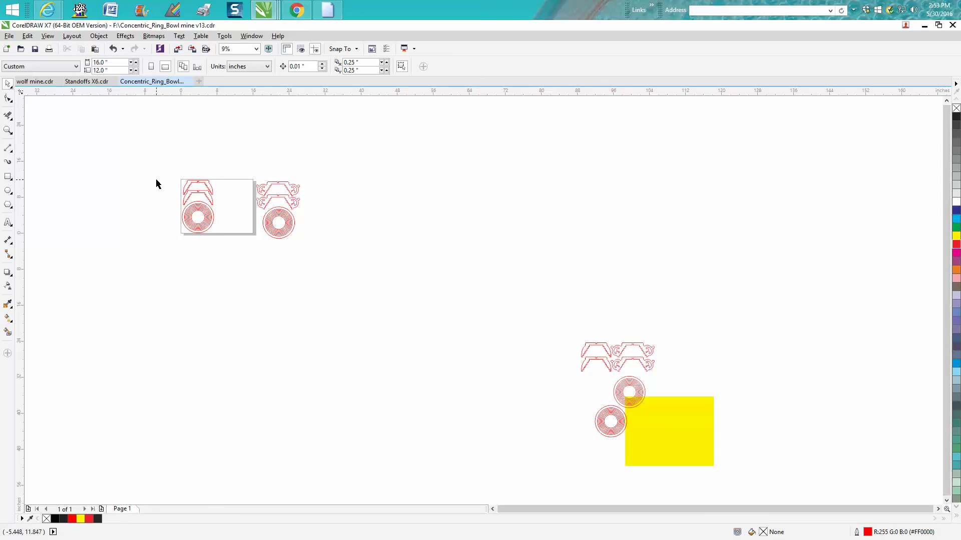
left_click_drag(168, 170, 336, 248)
key("Delete")
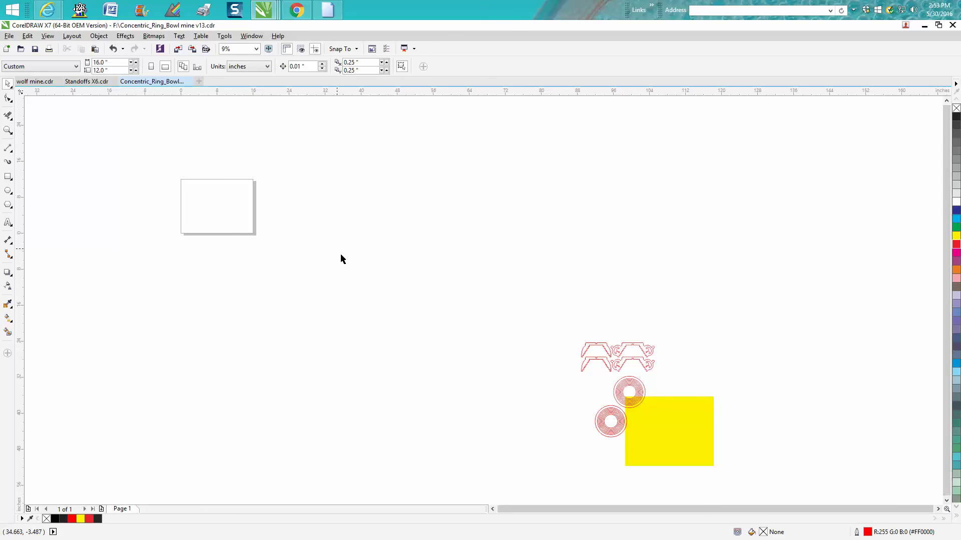
left_click(672, 408)
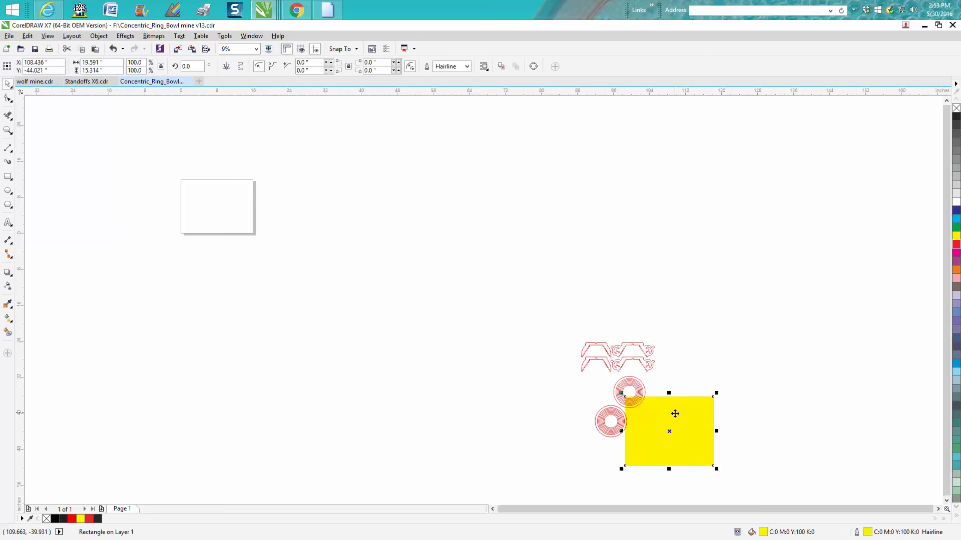
key("Delete")
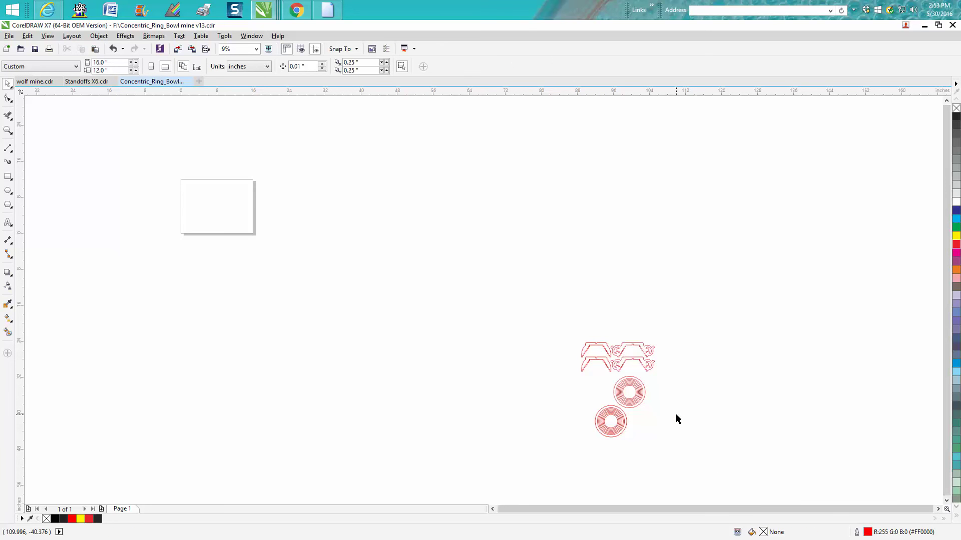
key("F4")
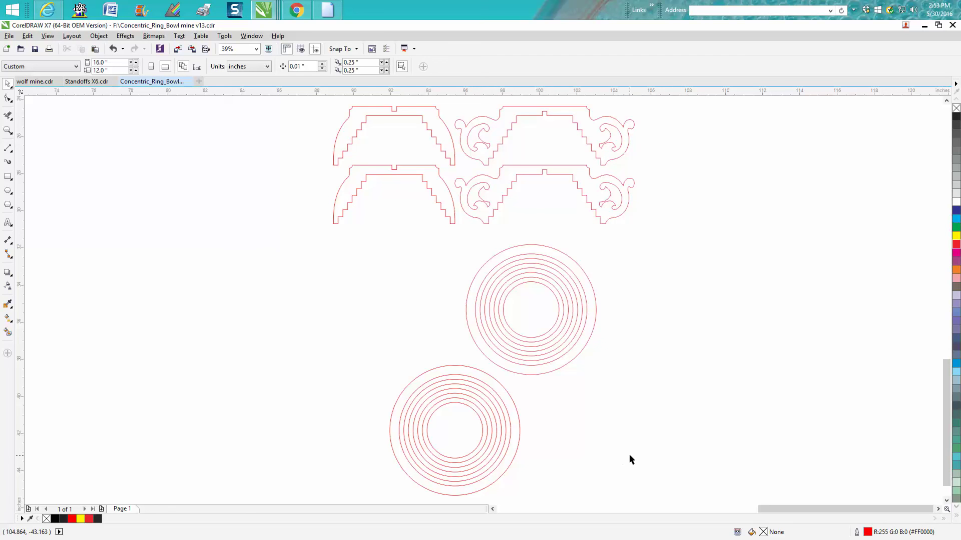
scroll(629, 455, "down", 2)
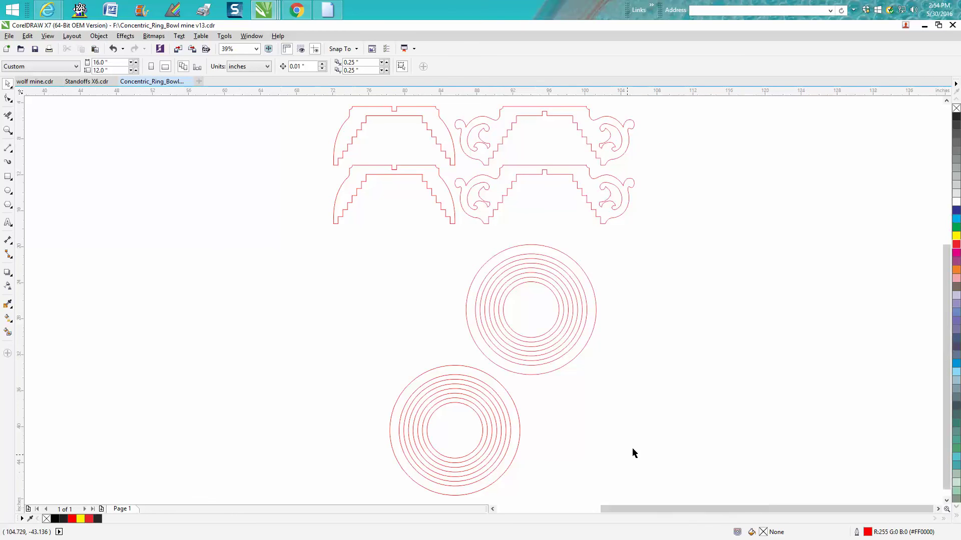
left_click(8, 176)
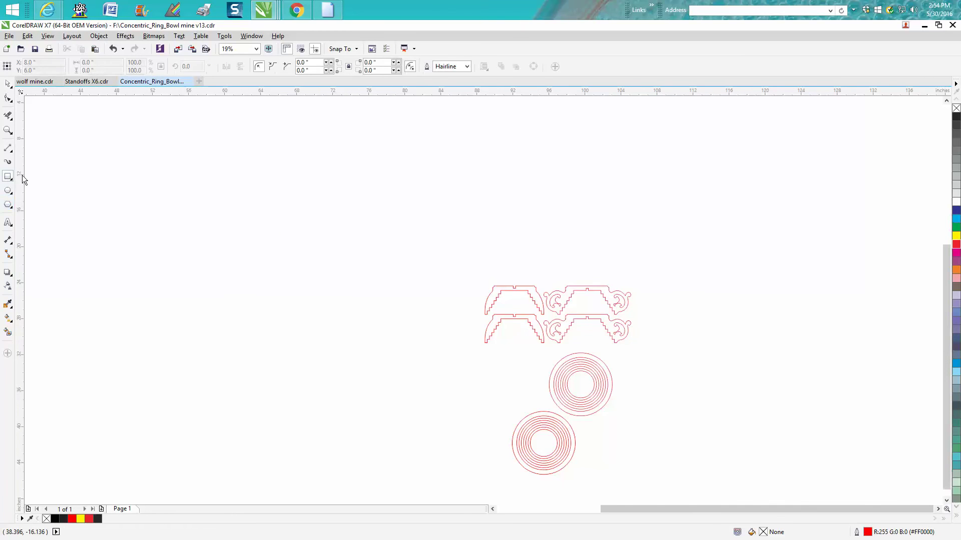
left_click_drag(28, 173, 55, 193)
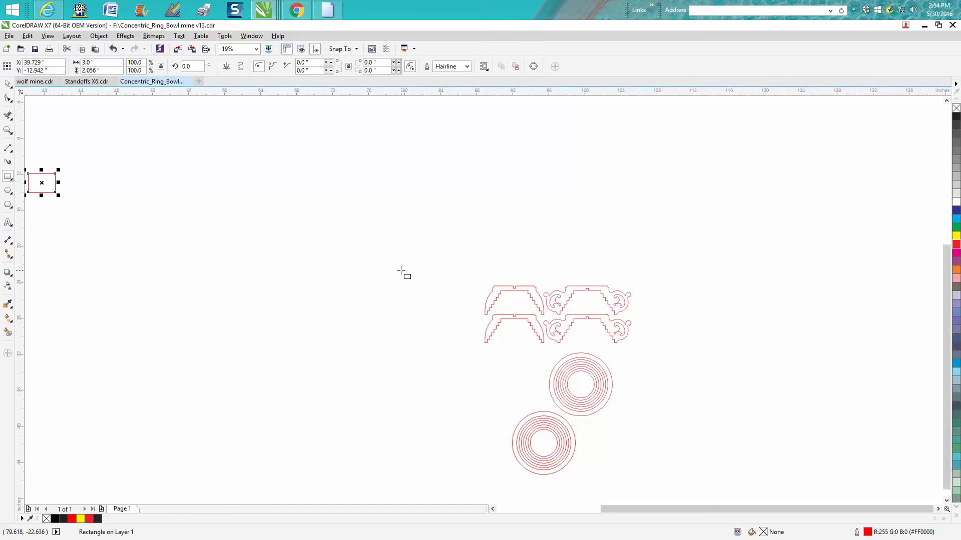
key("F4")
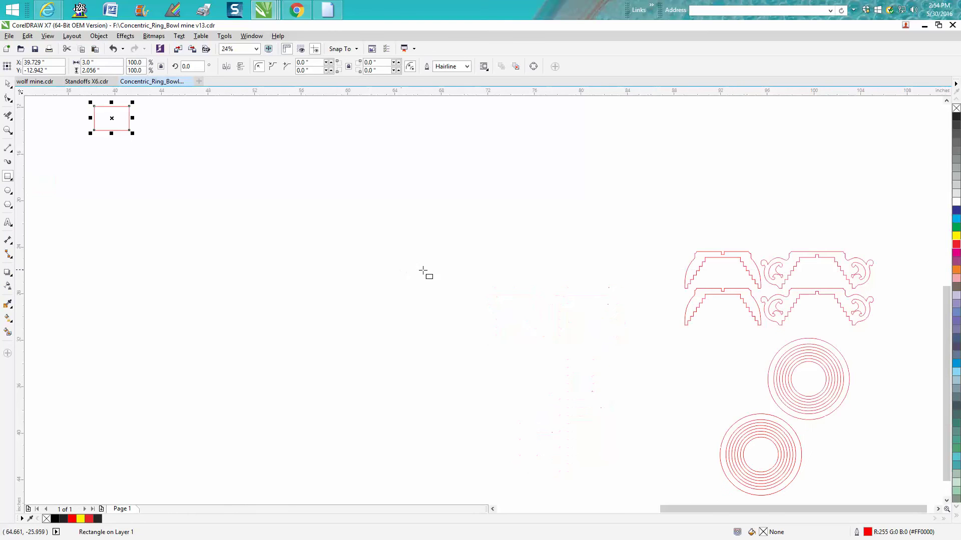
left_click(8, 83)
left_click(114, 125)
key("Delete")
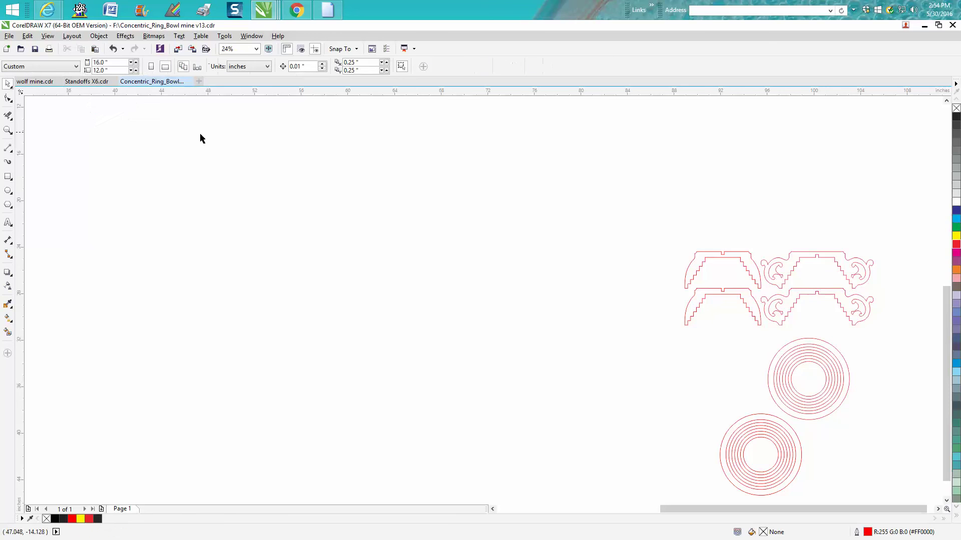
scroll(239, 309, "down", 3)
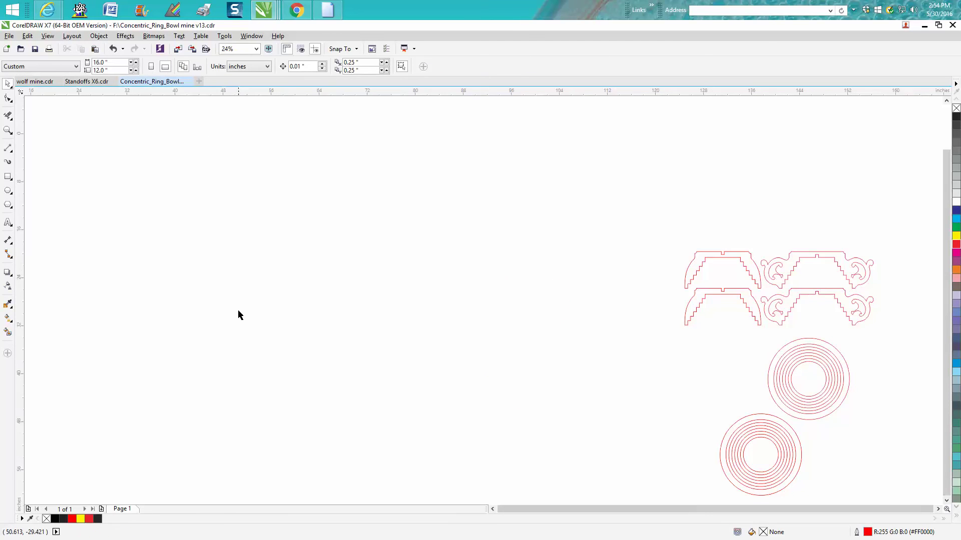
left_click(8, 130)
left_click_drag(337, 283, 462, 380)
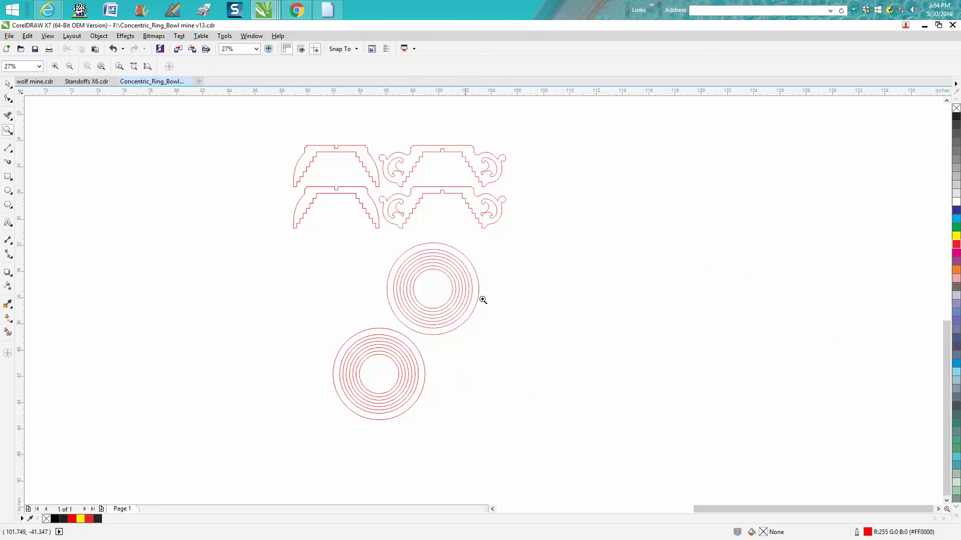